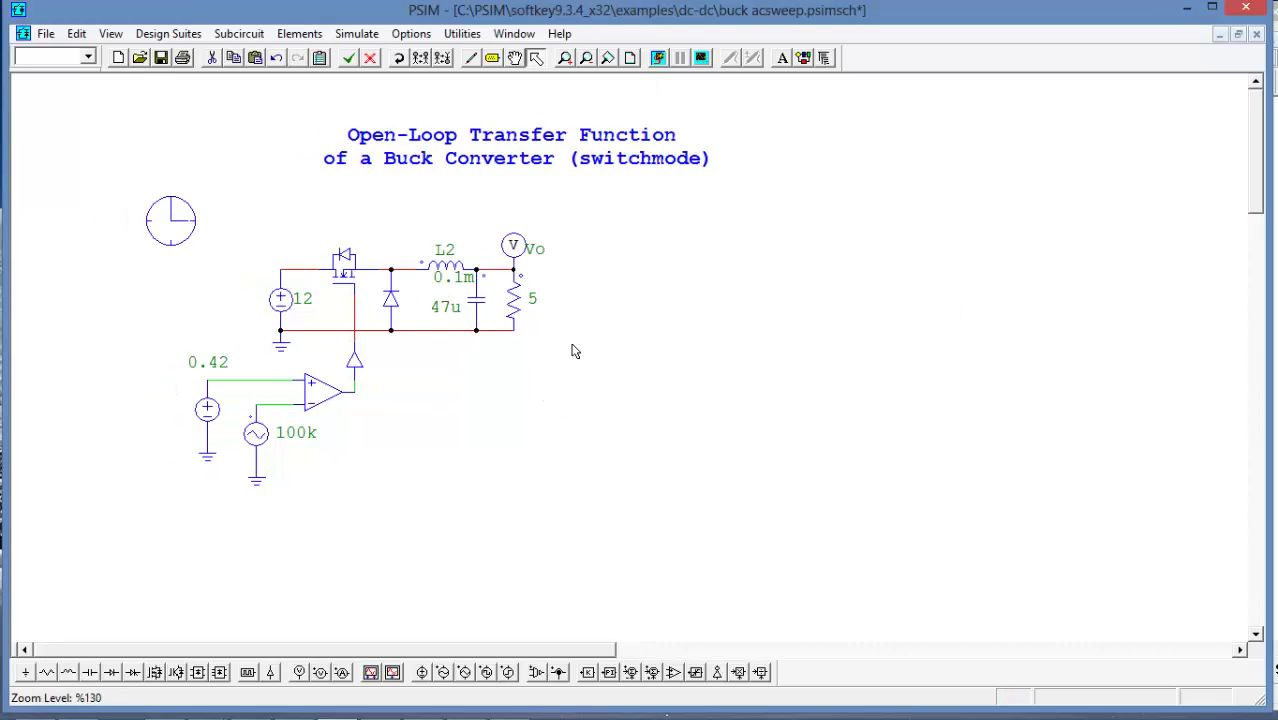
- Run the buck converter simulation and narrow the schematic window so the Vo waveform is visible beside it
left_click(660, 57)
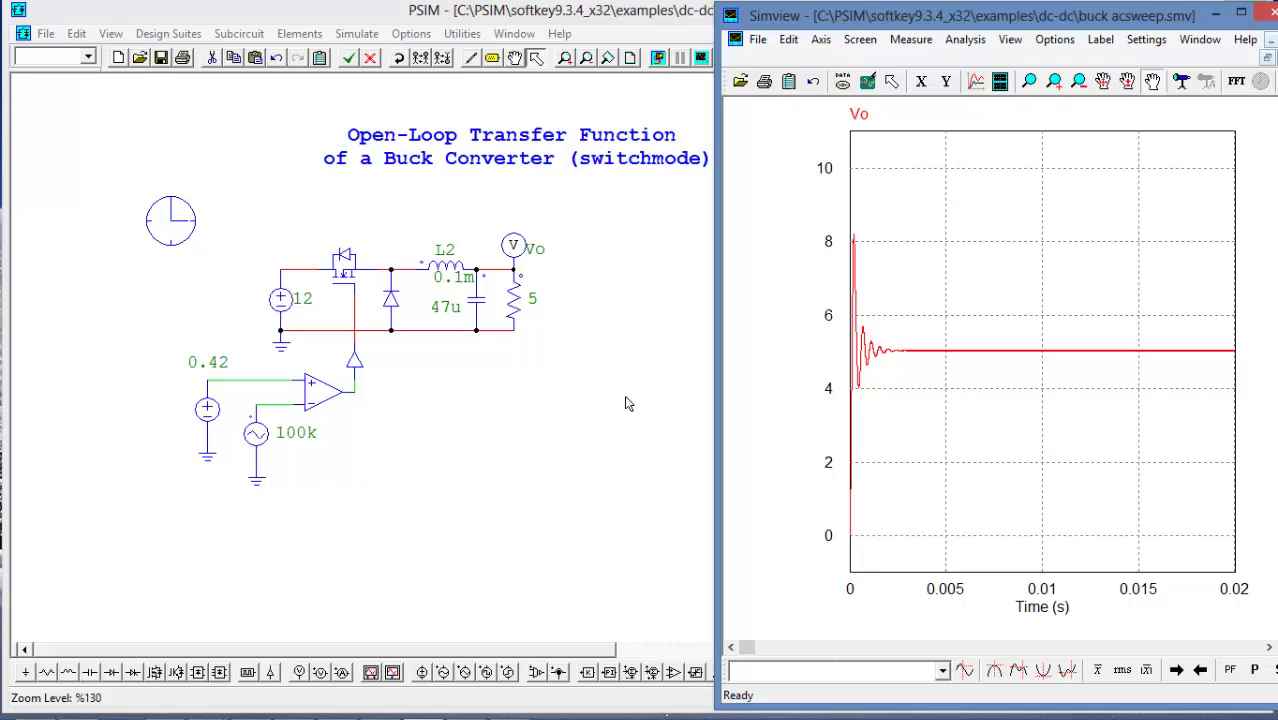
left_click(241, 381)
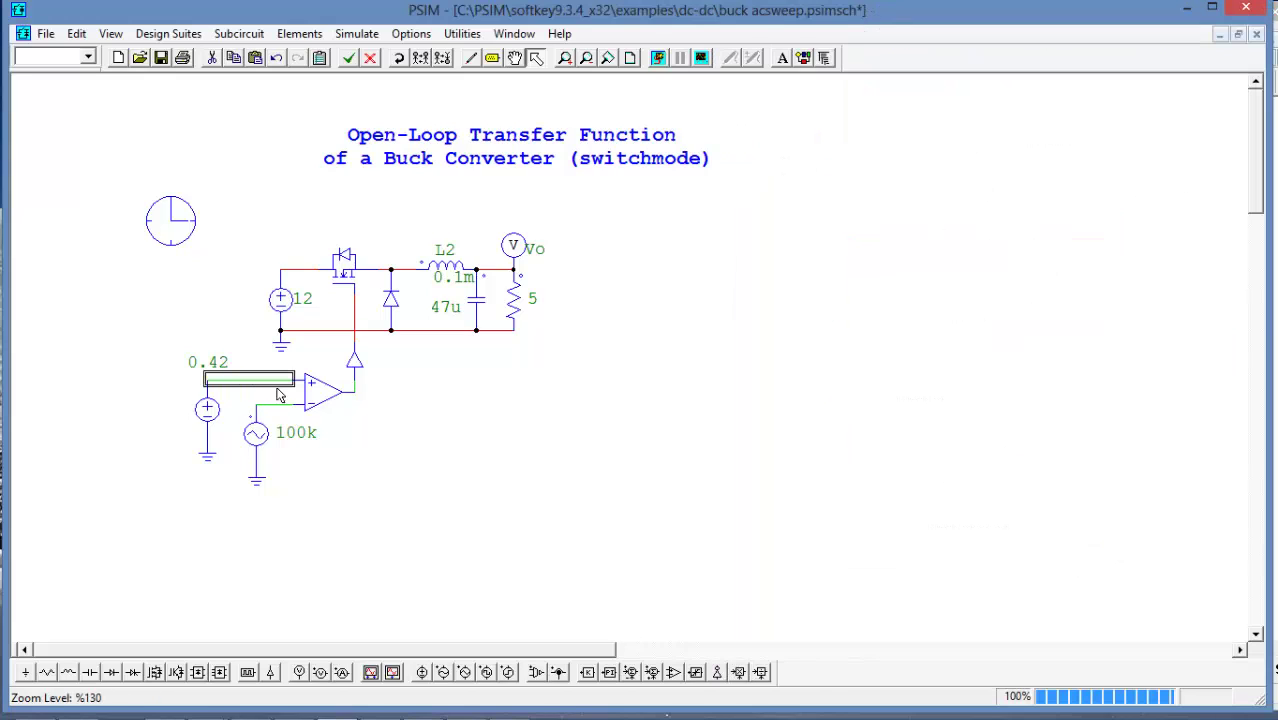
left_click_drag(1268, 428, 768, 420)
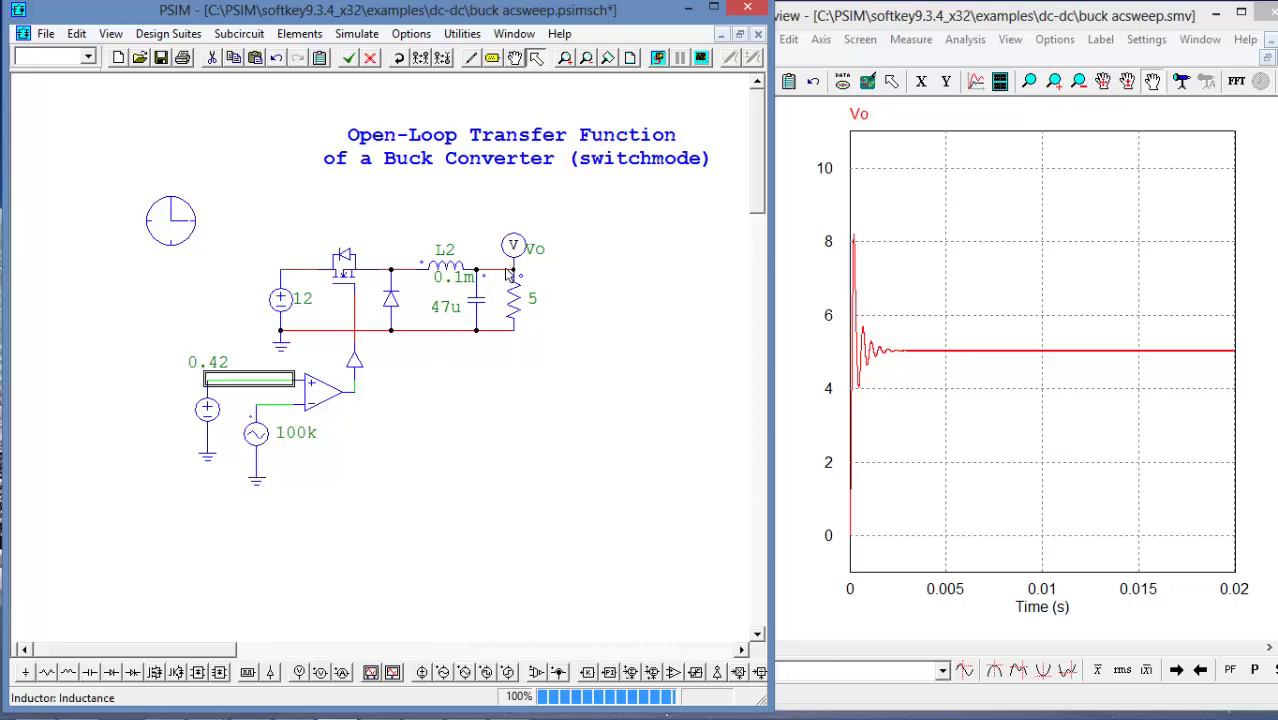
- Move the 0.42 DC source away from the comparator and insert the summer with the Vsweep sine source and voltage probe between them
left_click(463, 501)
left_click_drag(140, 340, 264, 512)
left_click_drag(204, 420, 144, 406)
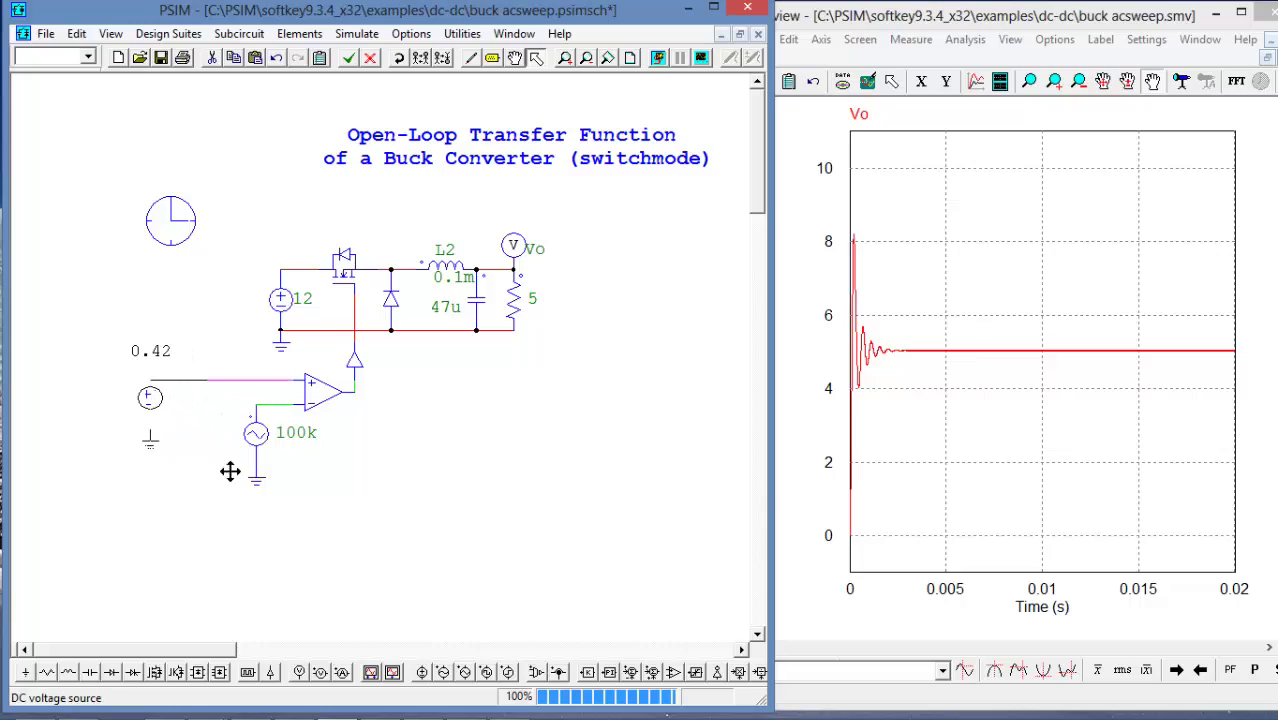
left_click(222, 393)
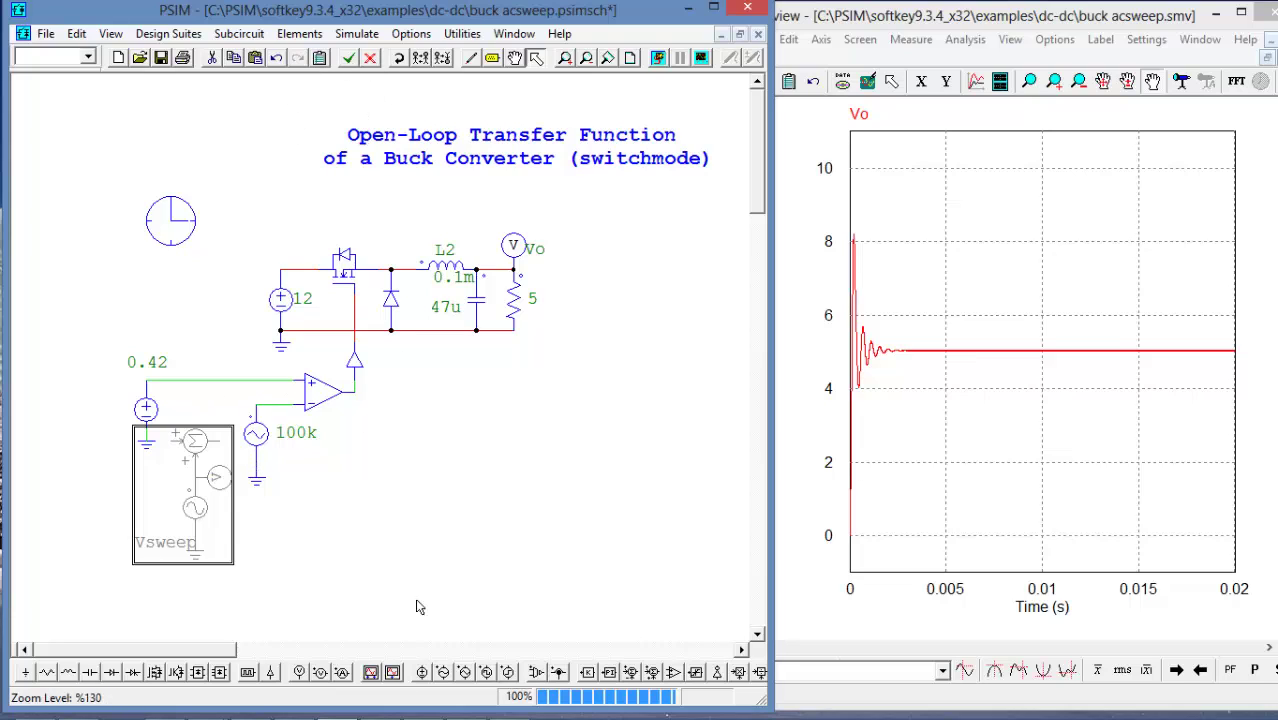
left_click(379, 602)
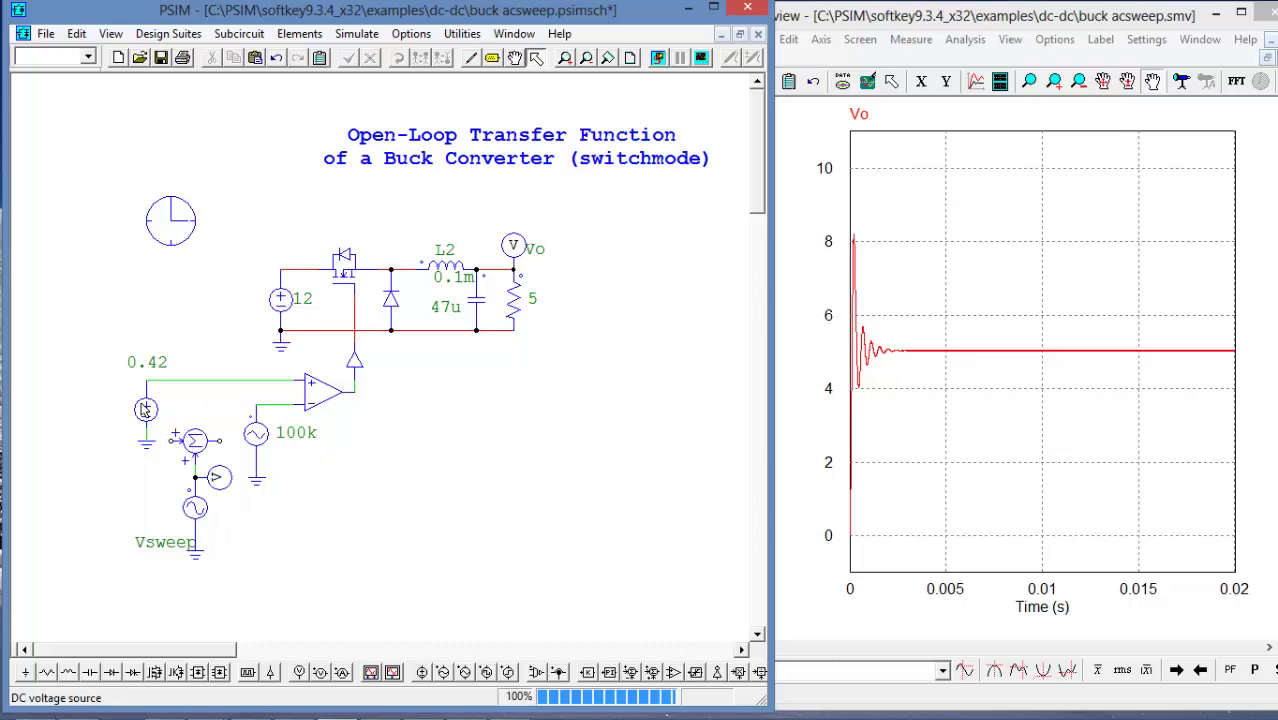
left_click_drag(164, 470, 114, 373)
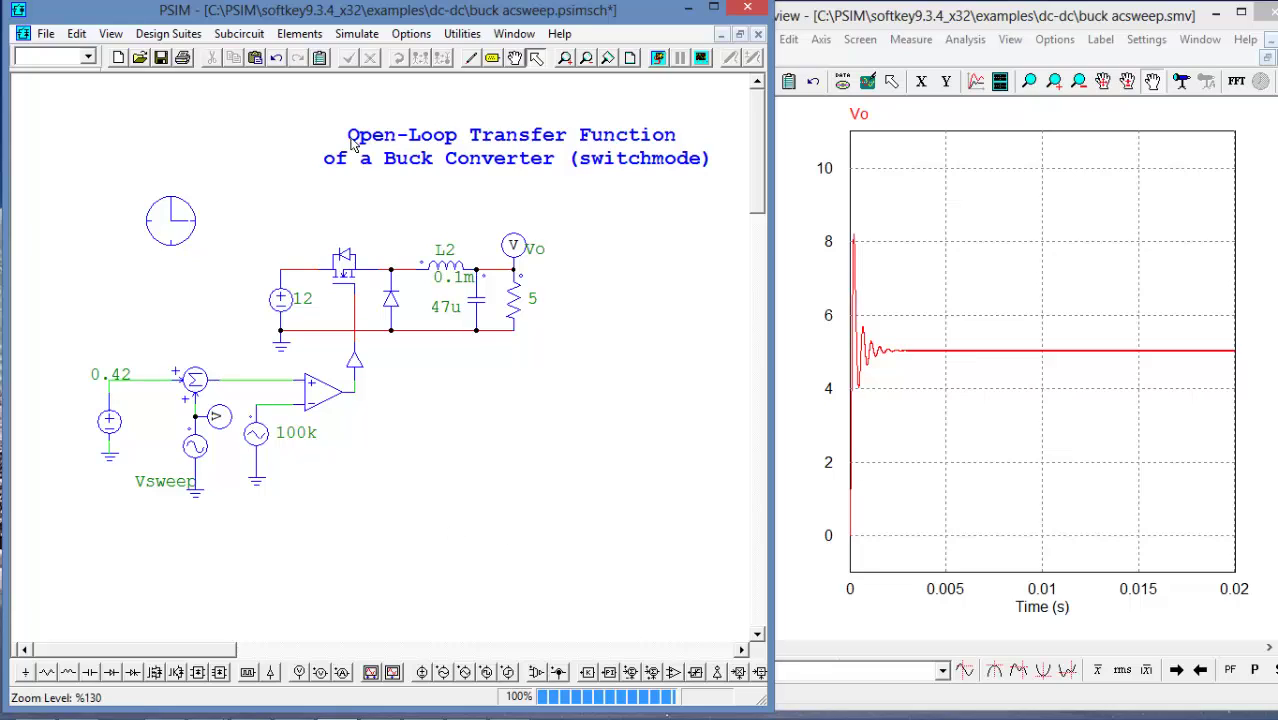
- Place an AC Sweep parameter block in the empty area below the converter's output stage
left_click(300, 34)
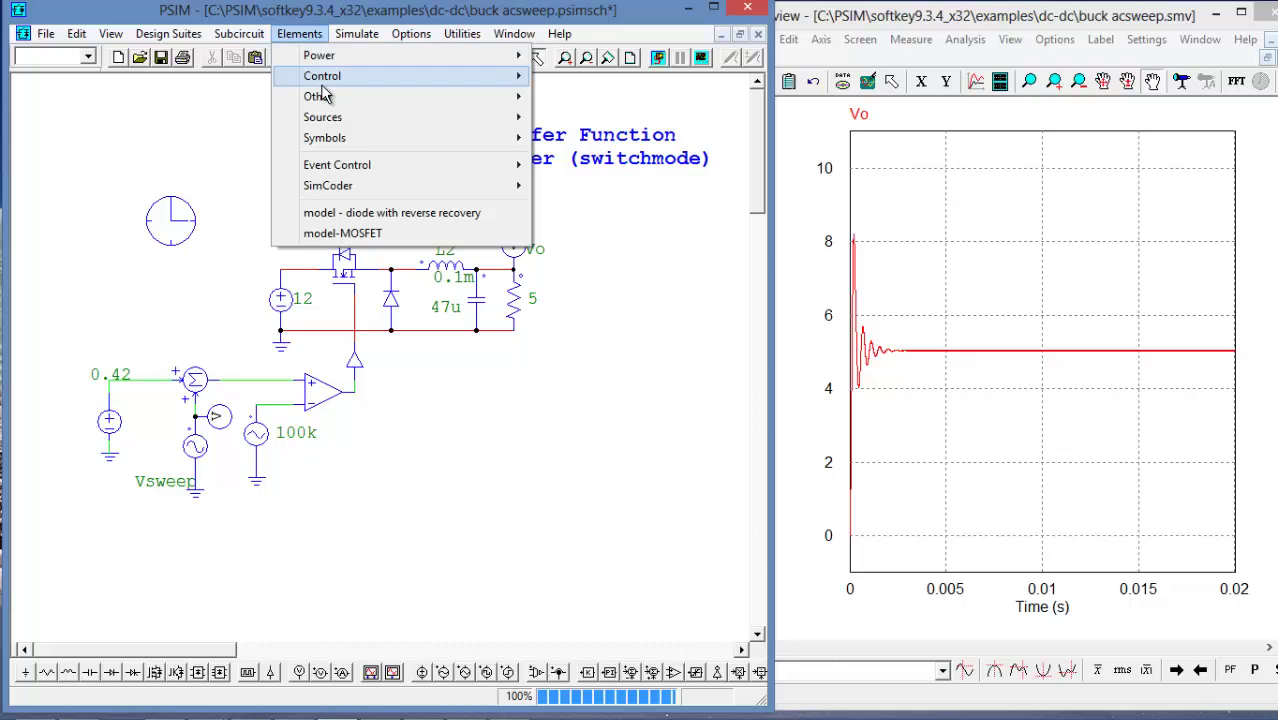
mouse_move(320, 97)
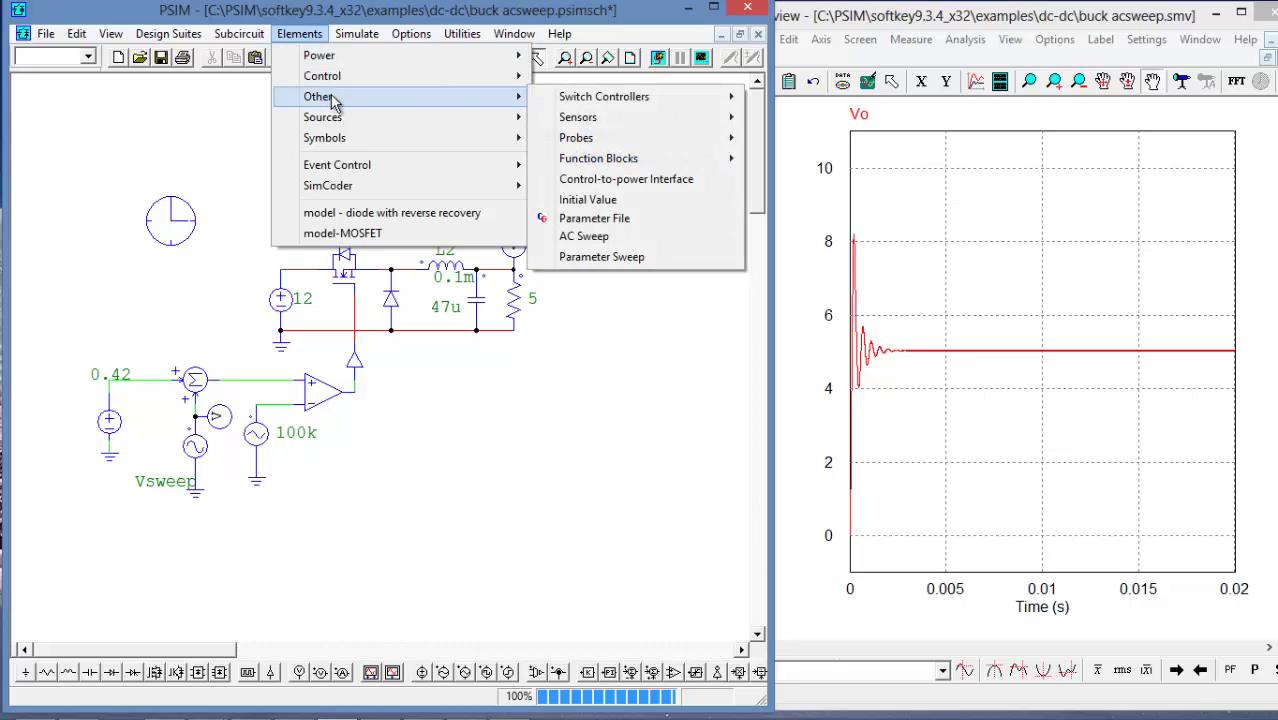
left_click(584, 236)
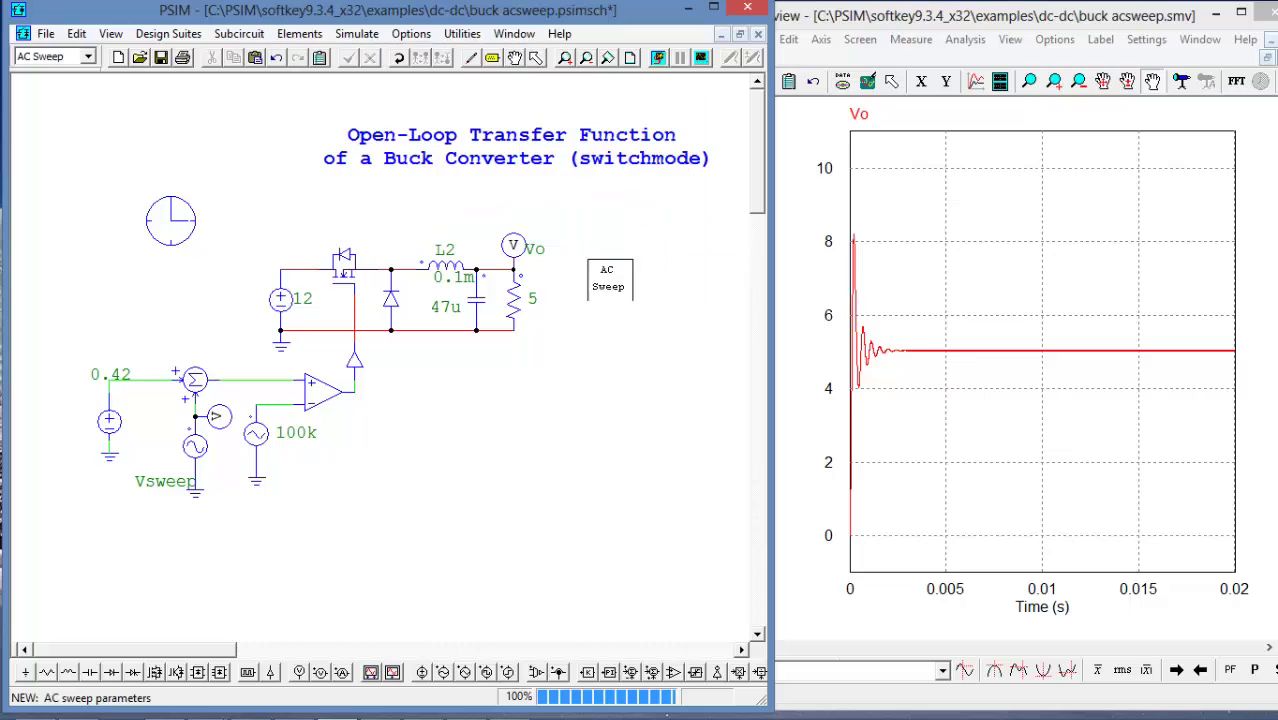
left_click(446, 445)
key("Escape")
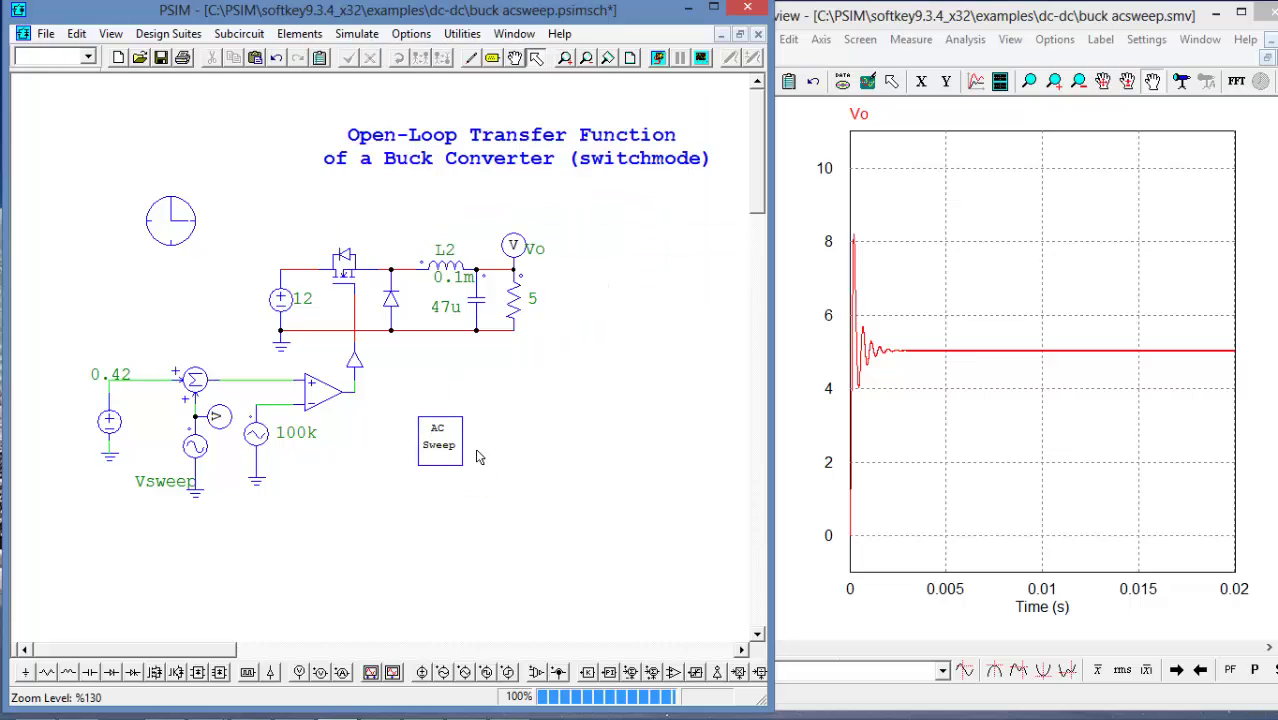
- Attach an AC Sweep Probe to the output node beside the voltage probe and name it Vo
left_click(297, 36)
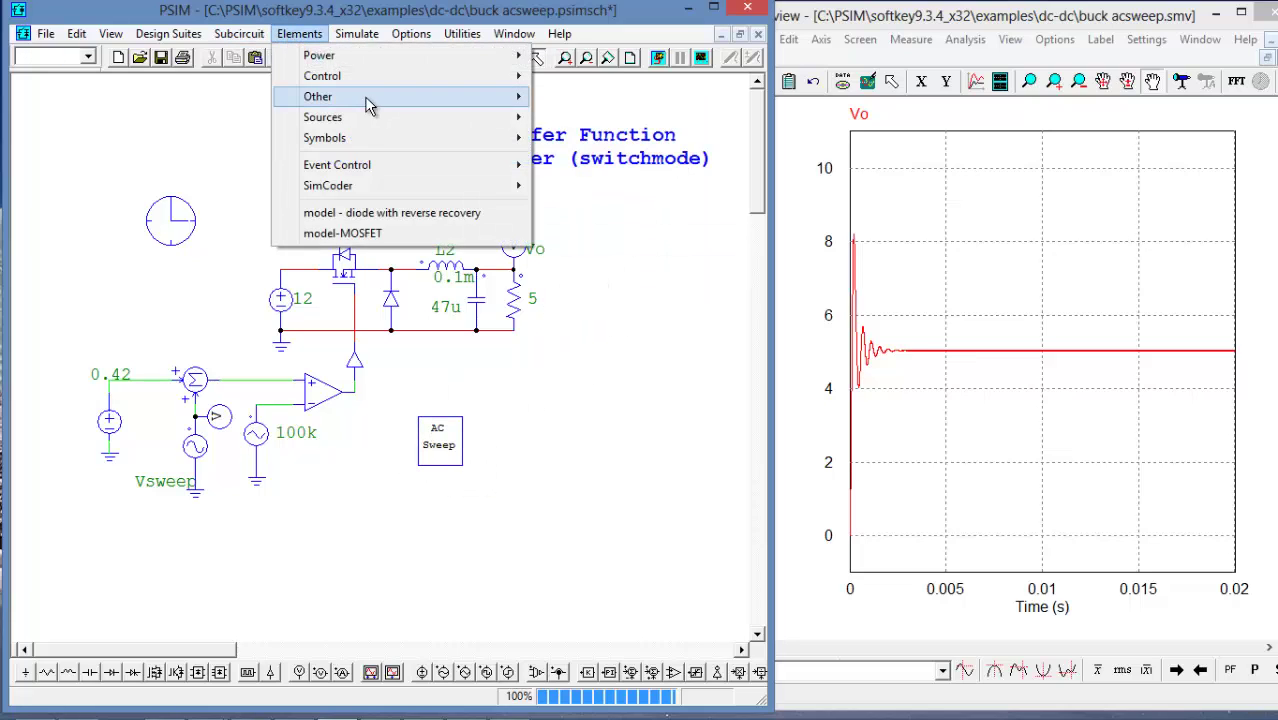
mouse_move(368, 98)
mouse_move(620, 148)
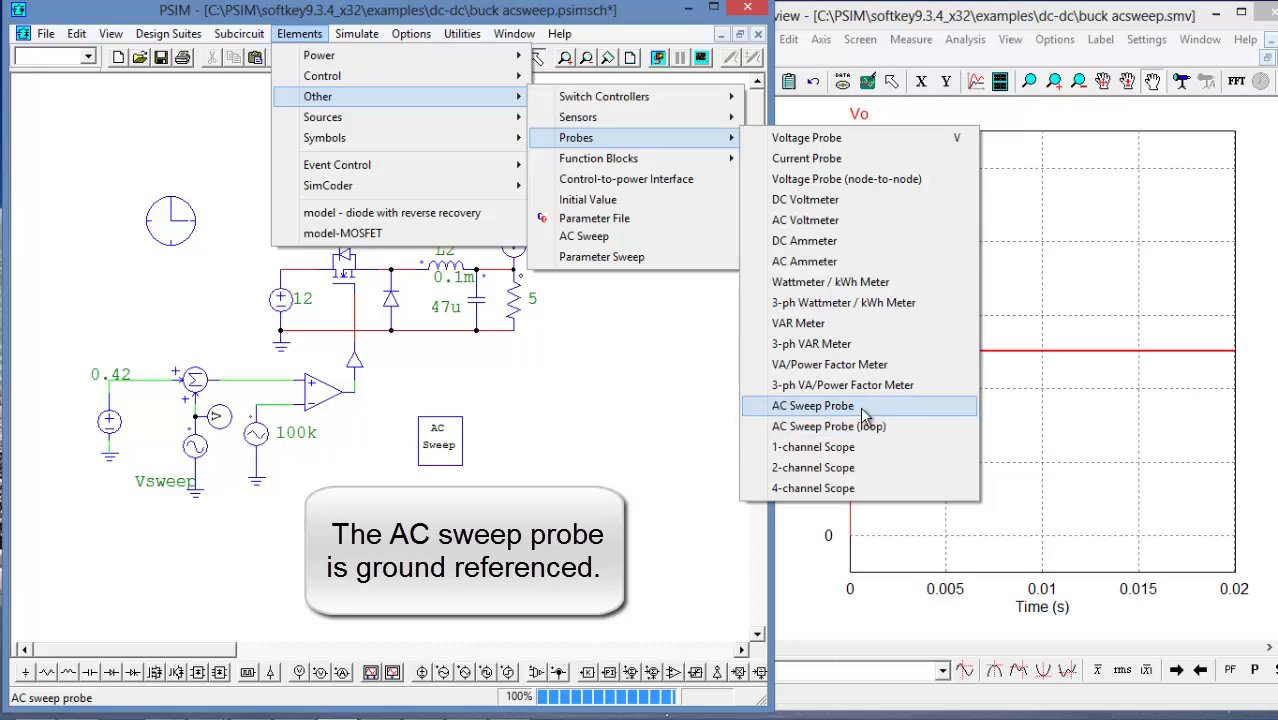
left_click(830, 406)
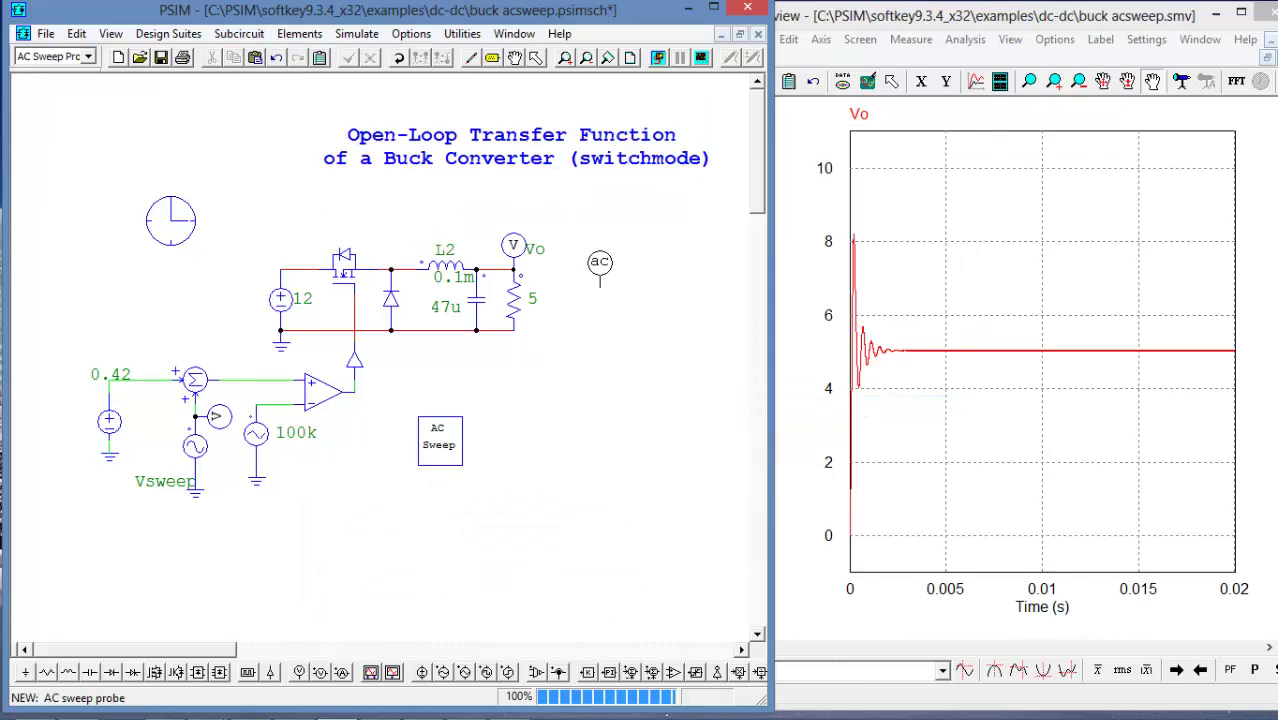
left_click(488, 245)
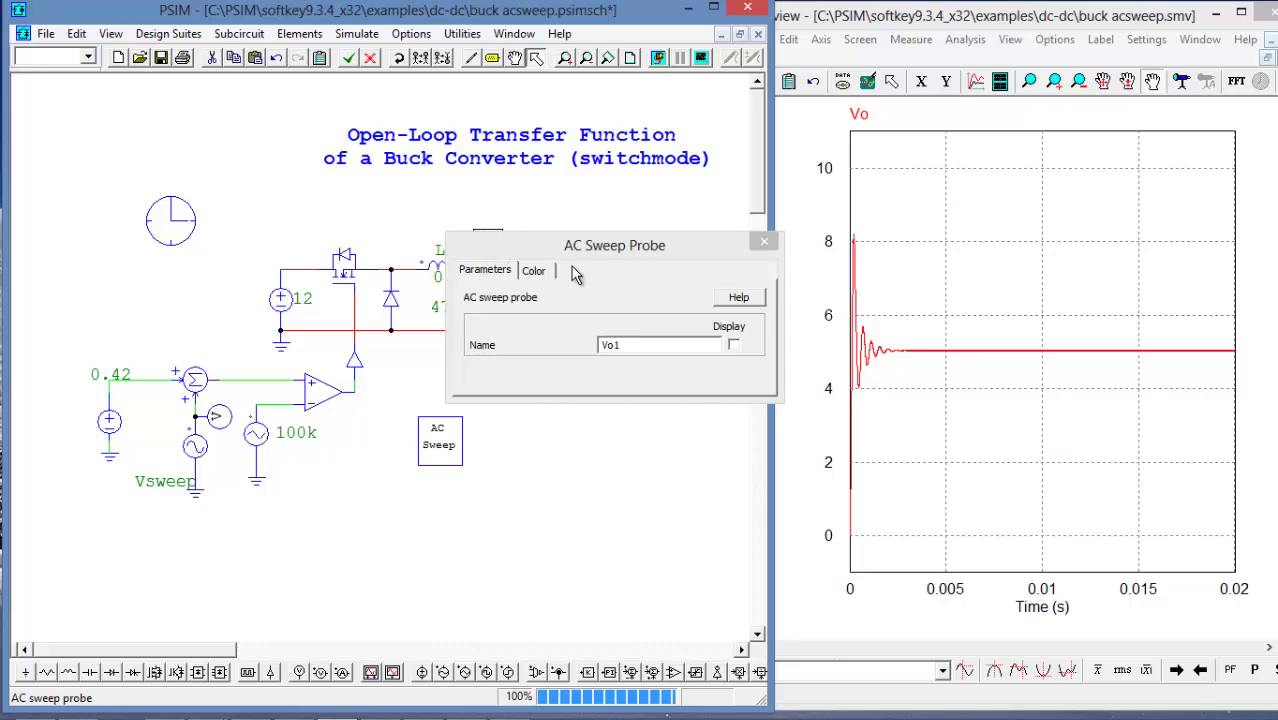
left_click(658, 345)
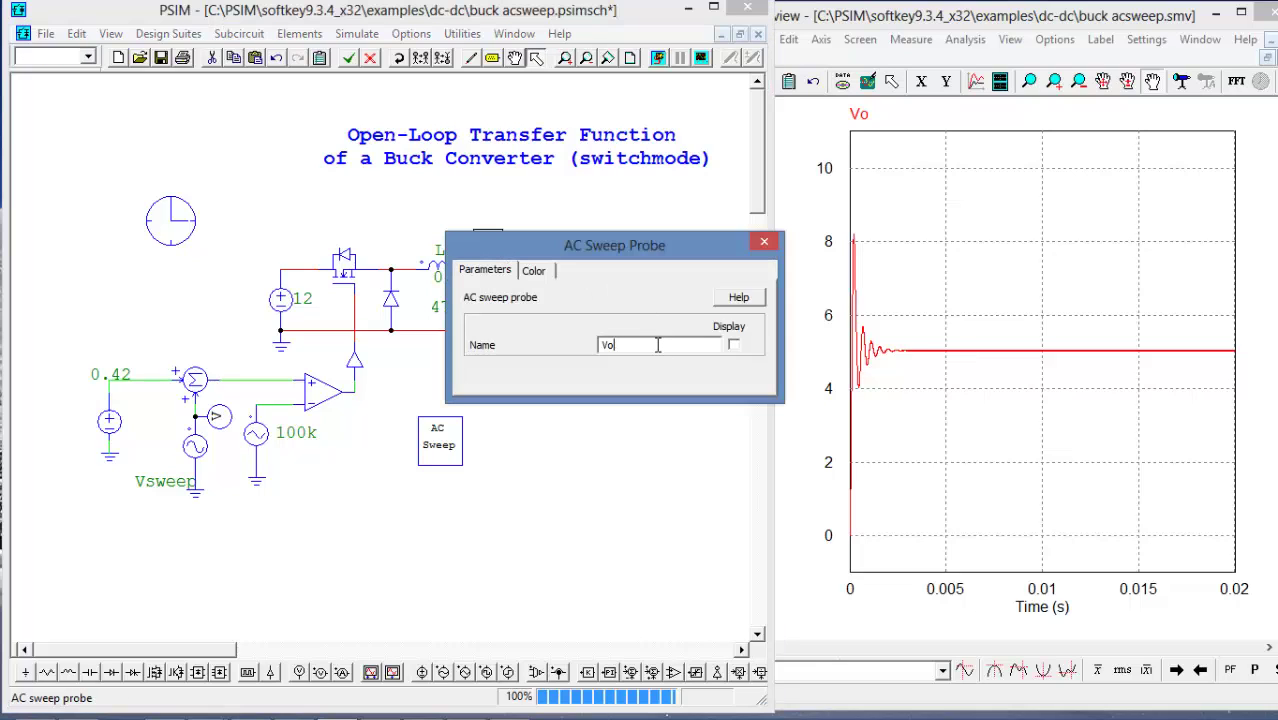
left_click(764, 241)
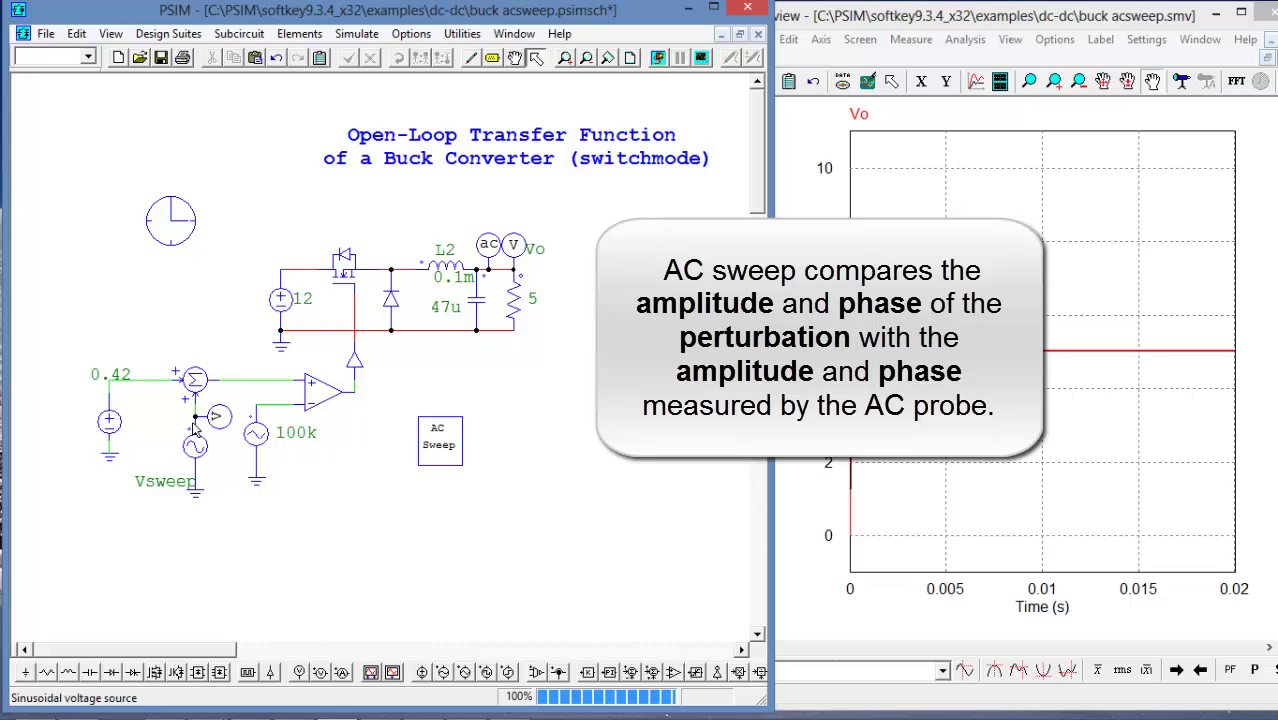
- Set the AC Sweep block's start frequency to 200 and its end frequency to 40k
double_click(438, 443)
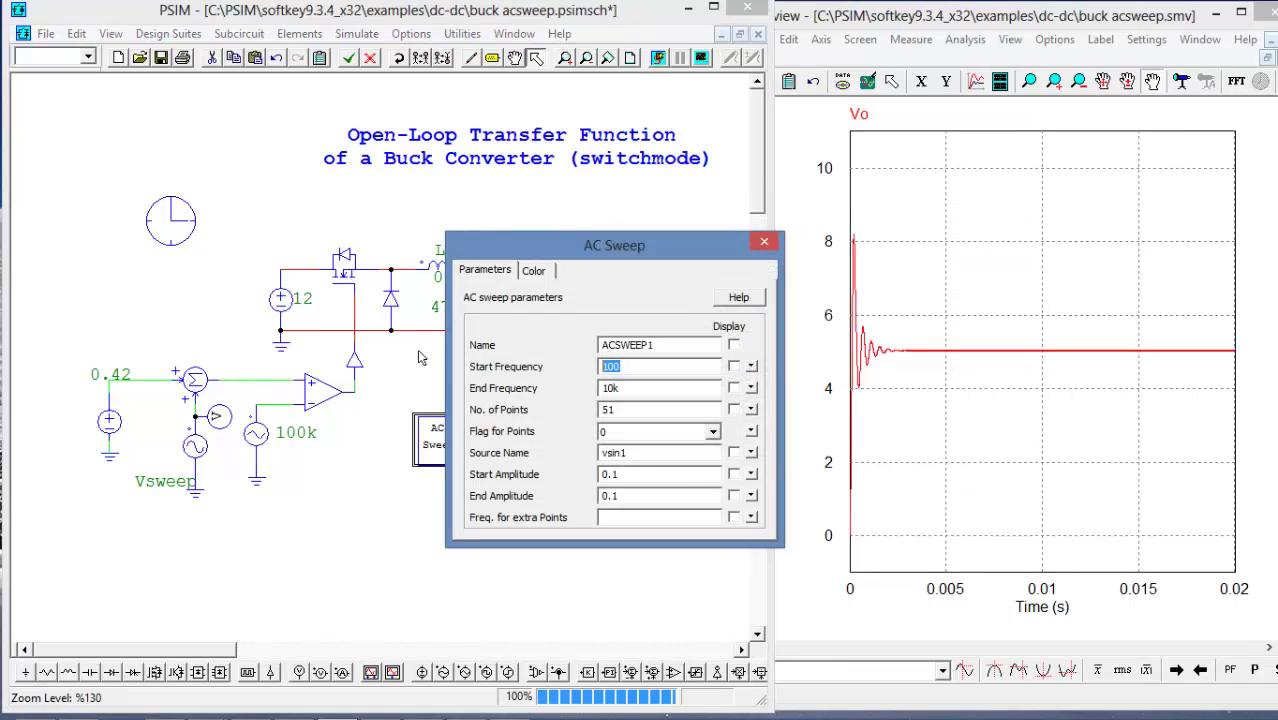
type("200")
double_click(614, 387)
type("40k")
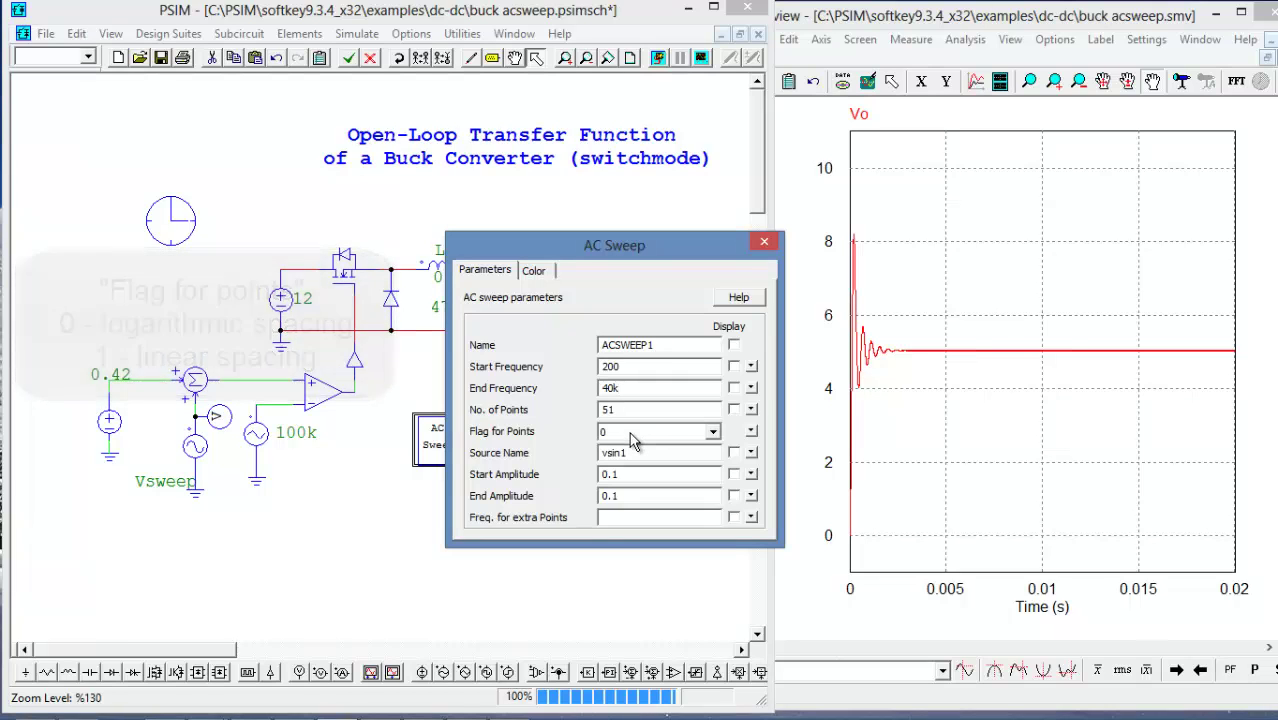
- Copy the name Vsweep from the sinusoidal perturbation source into the AC Sweep block's Source Name
left_click_drag(668, 454, 598, 453)
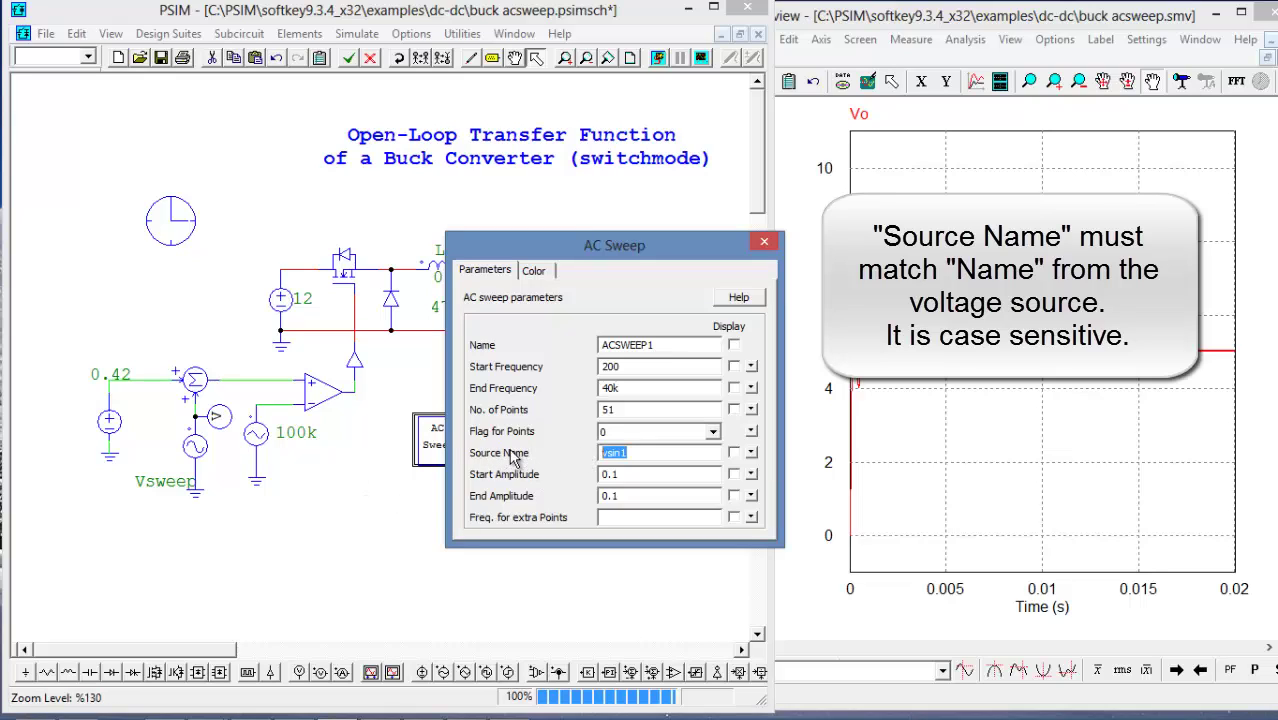
left_click(207, 440)
double_click(198, 442)
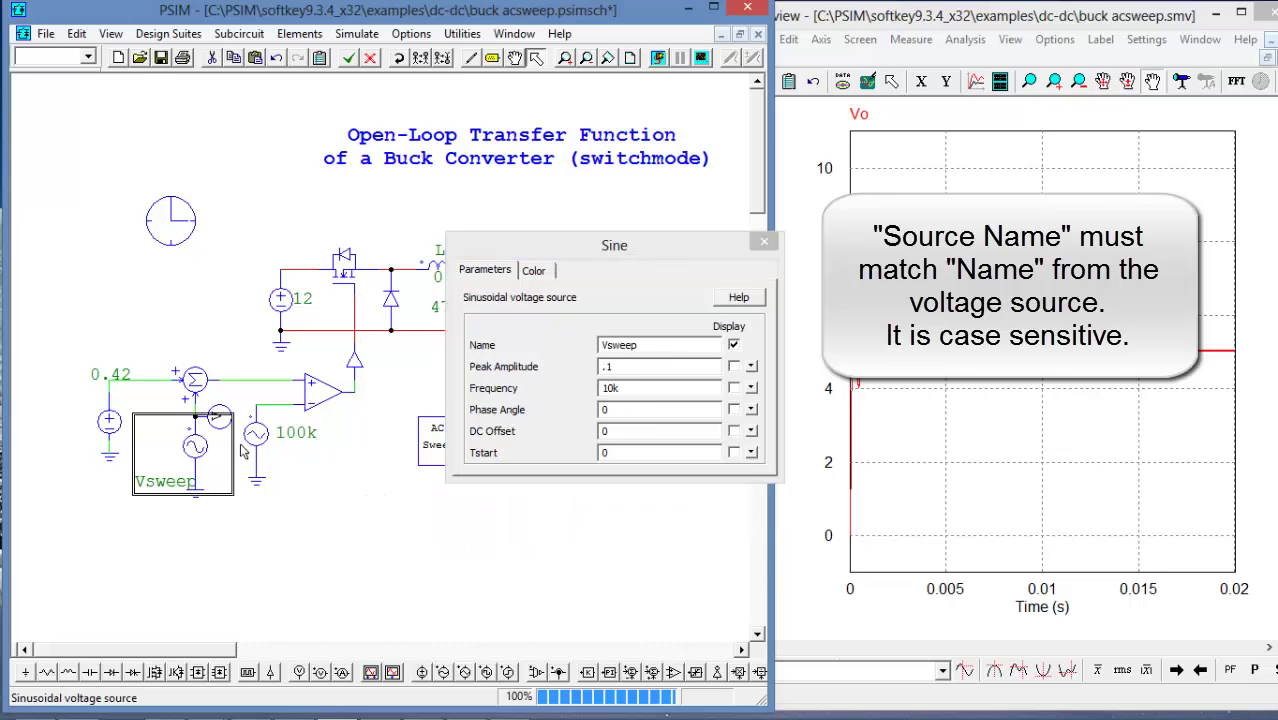
left_click(655, 346)
left_click_drag(655, 346, 466, 346)
key("ctrl+c")
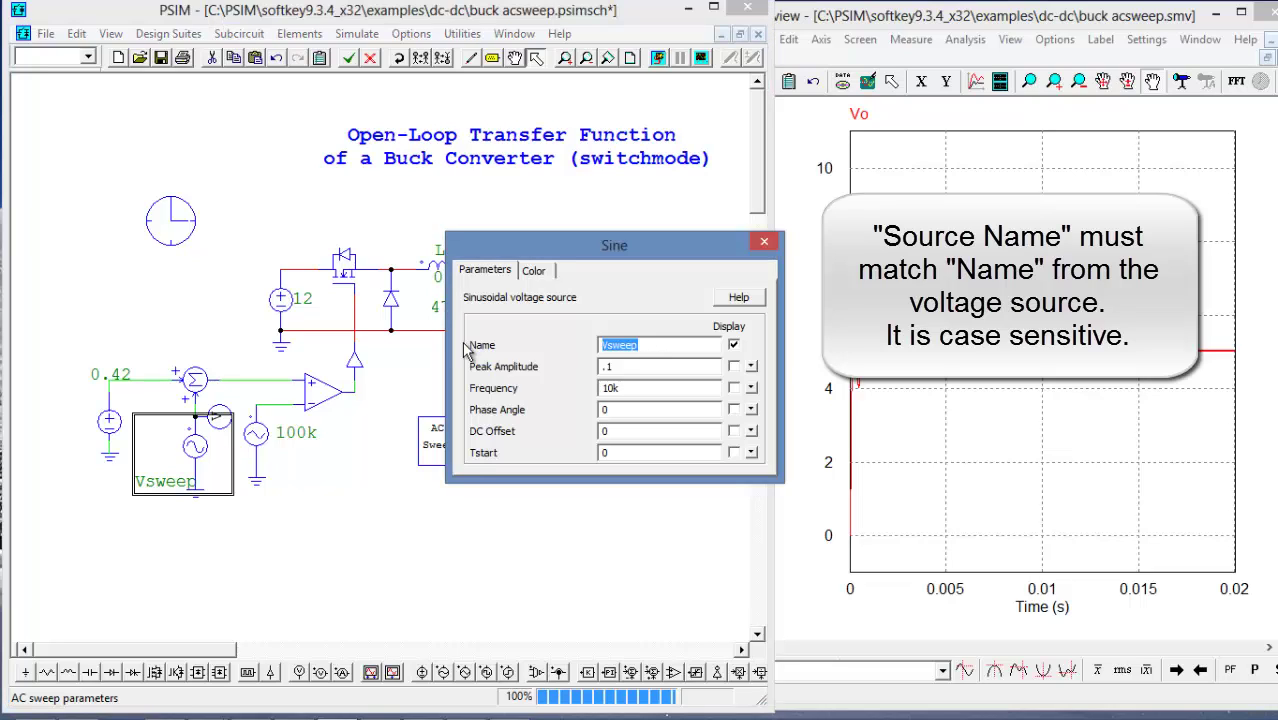
double_click(432, 440)
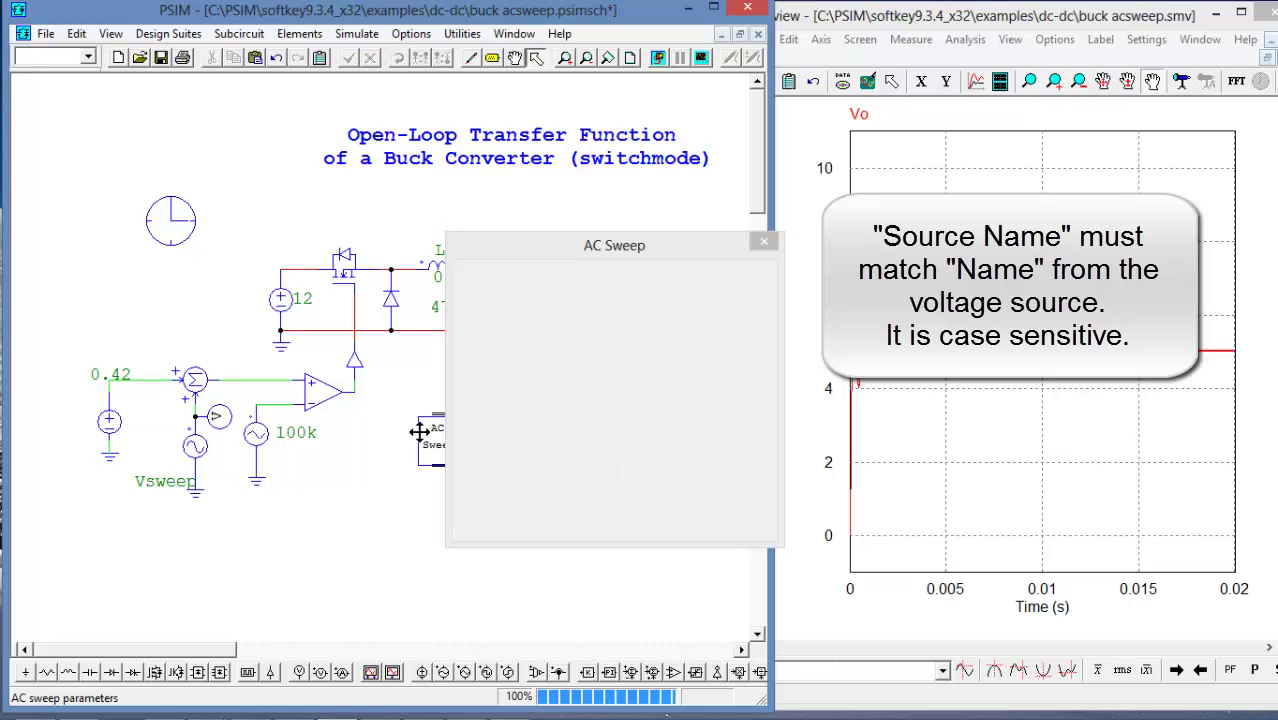
left_click(640, 453)
double_click(640, 453)
key("ctrl+v")
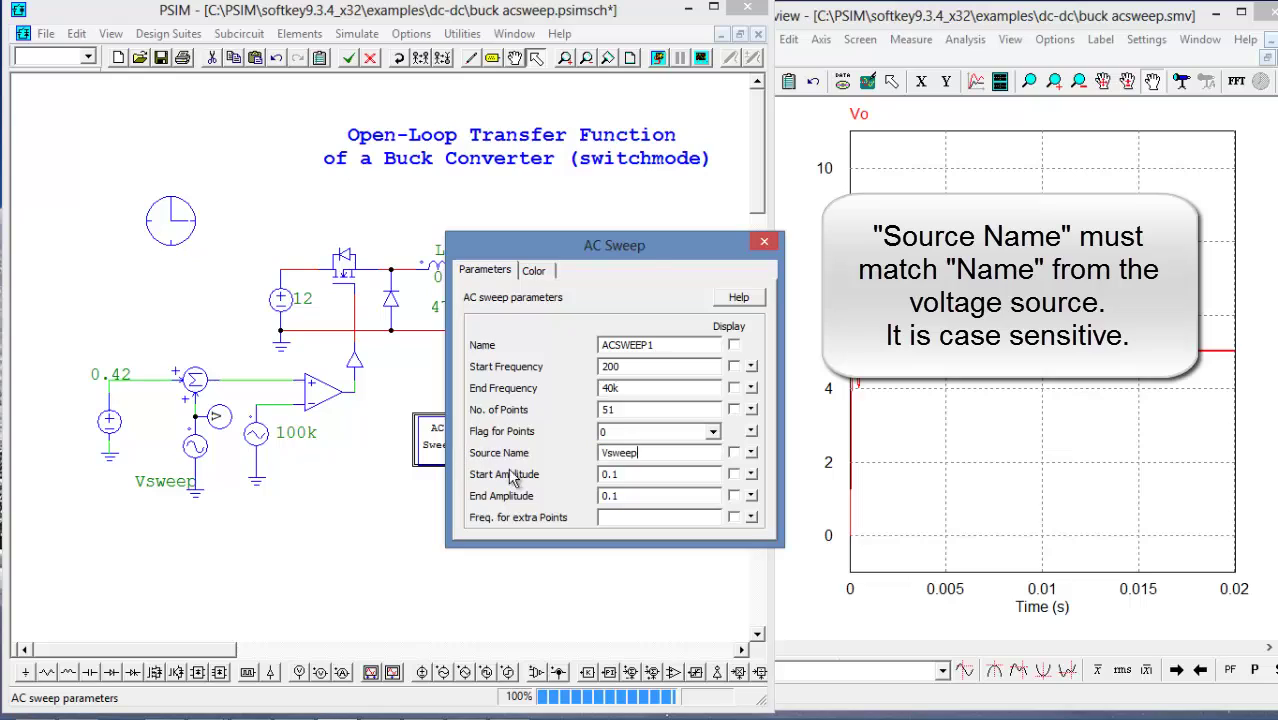
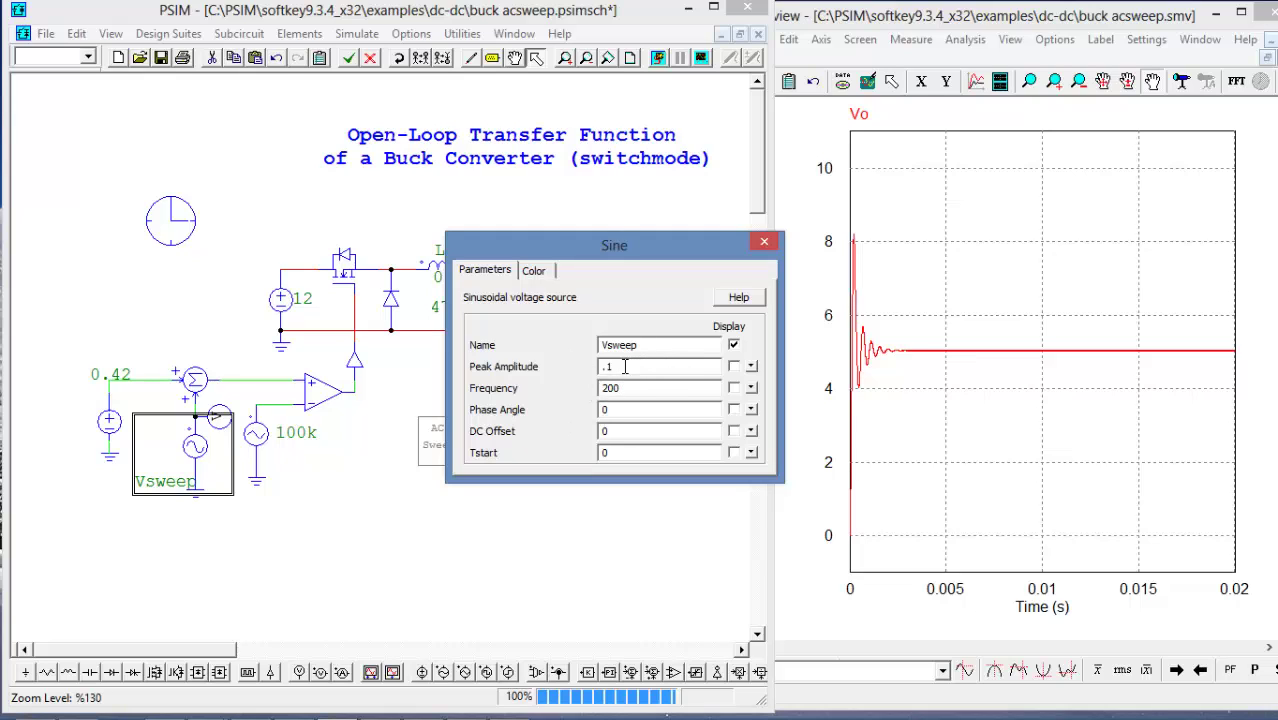
- Close the sine source settings and add a second Simview plot showing Vsweep below the Vo waveform
left_click(764, 241)
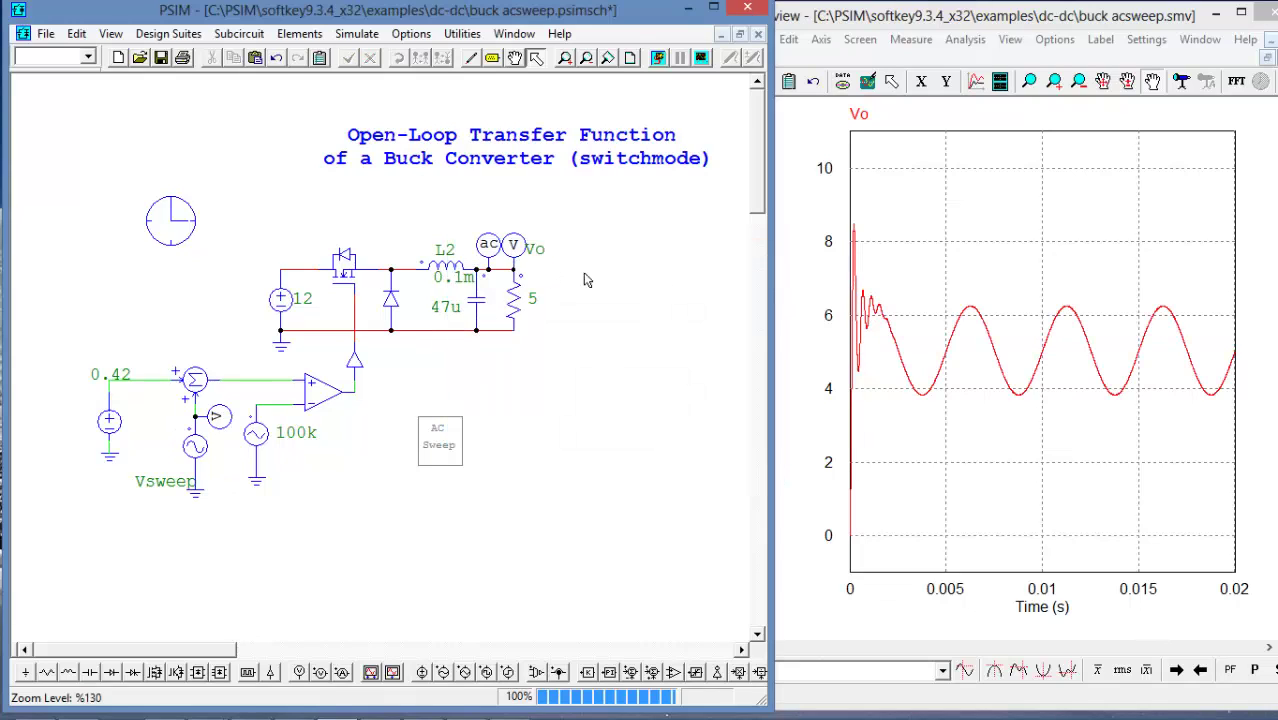
left_click(999, 81)
left_click(790, 256)
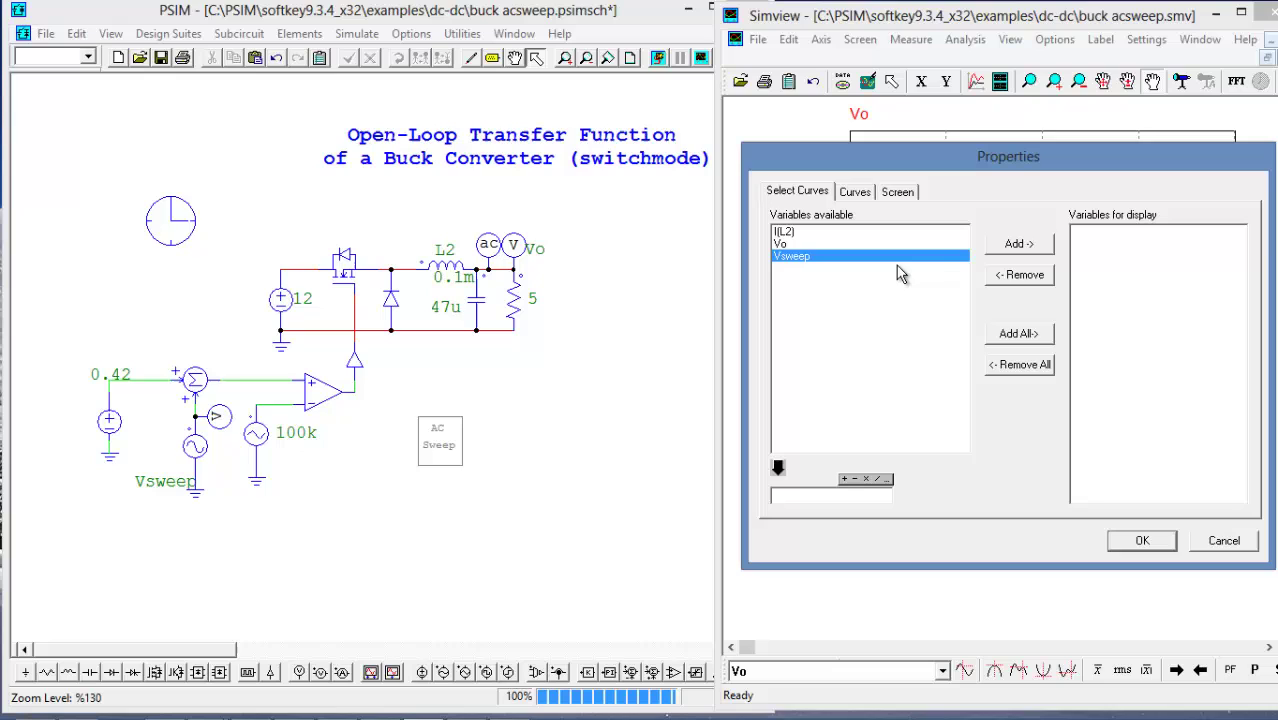
left_click(1019, 244)
left_click(1142, 541)
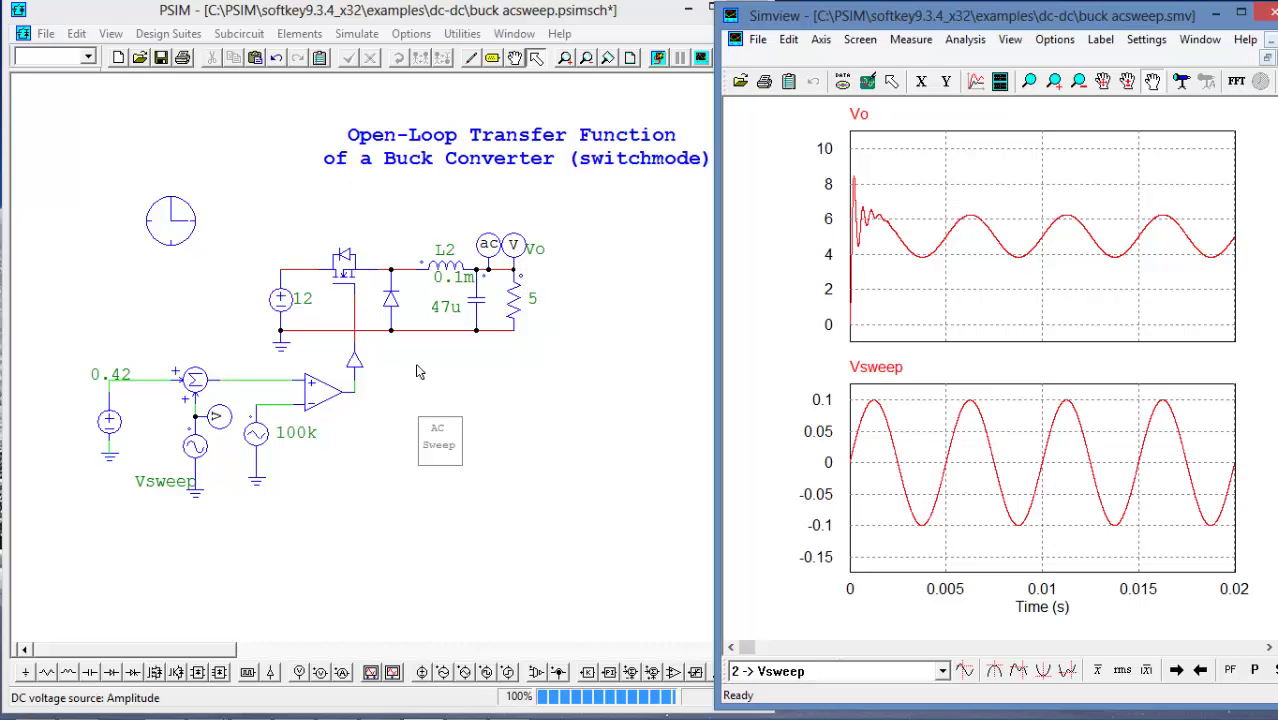
- Set the Vsweep sine source's frequency to 1k and rerun the simulation
left_click(584, 367)
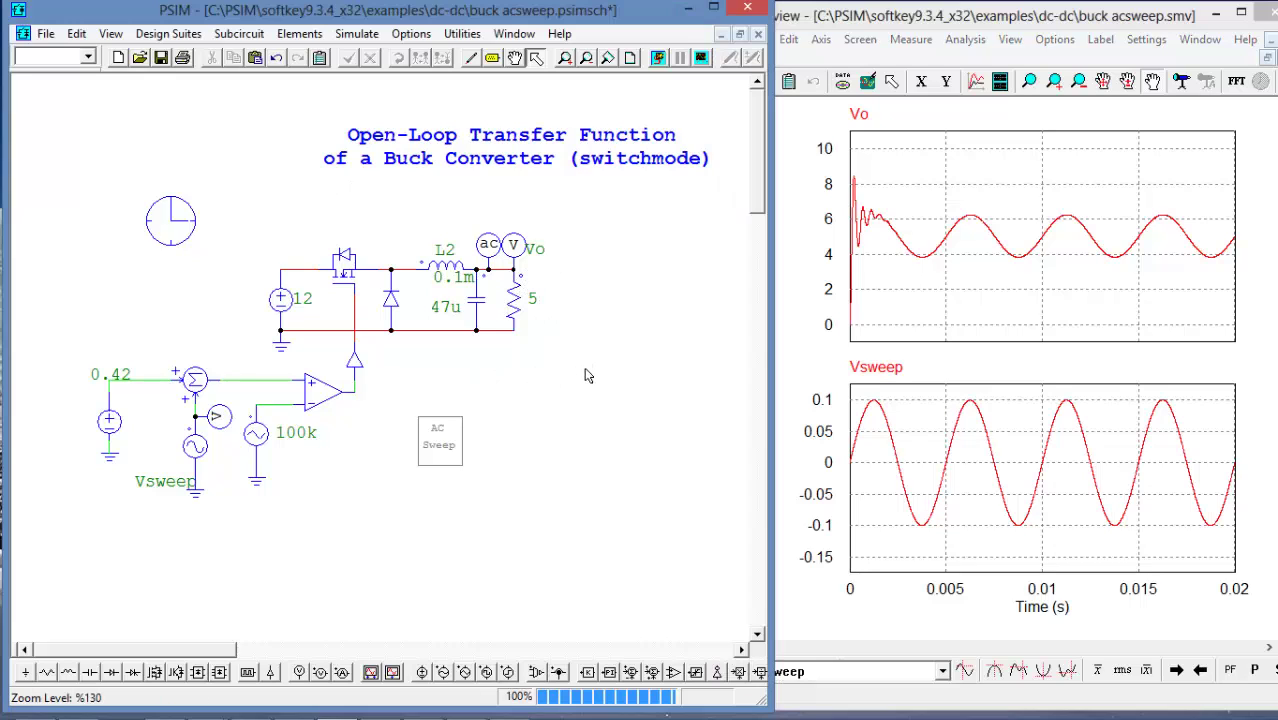
double_click(195, 445)
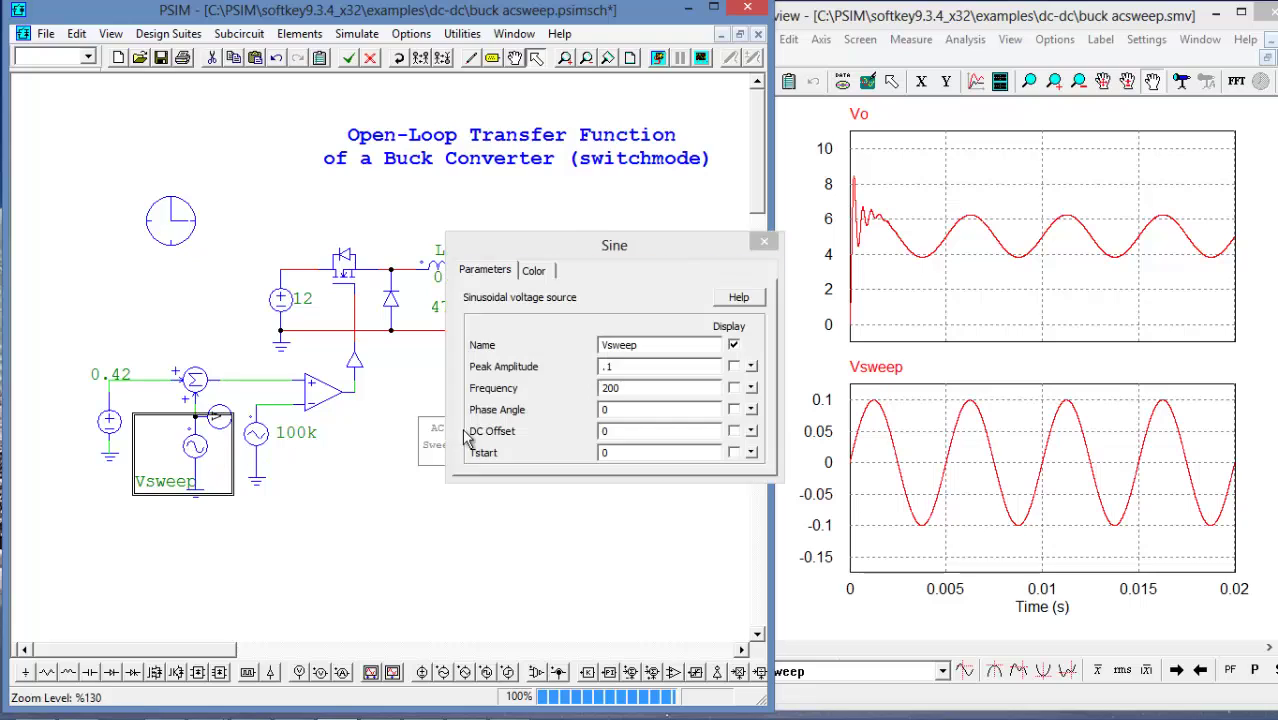
double_click(661, 392)
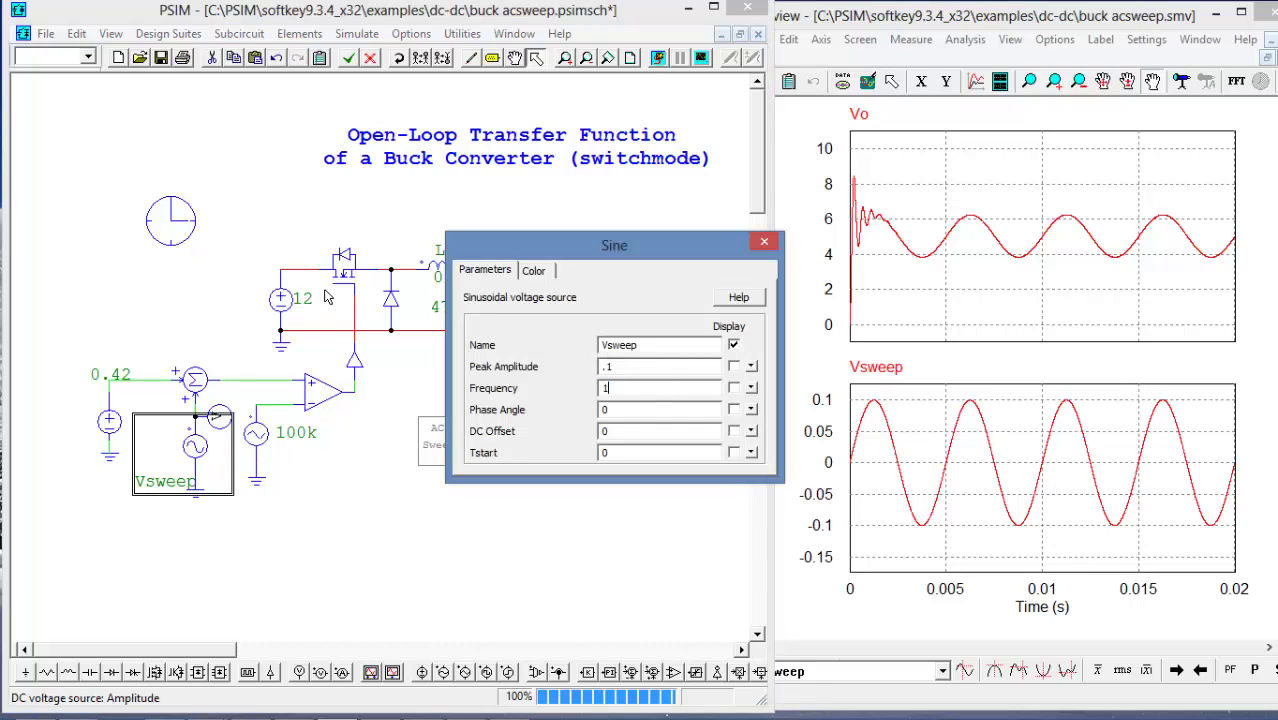
type("1k")
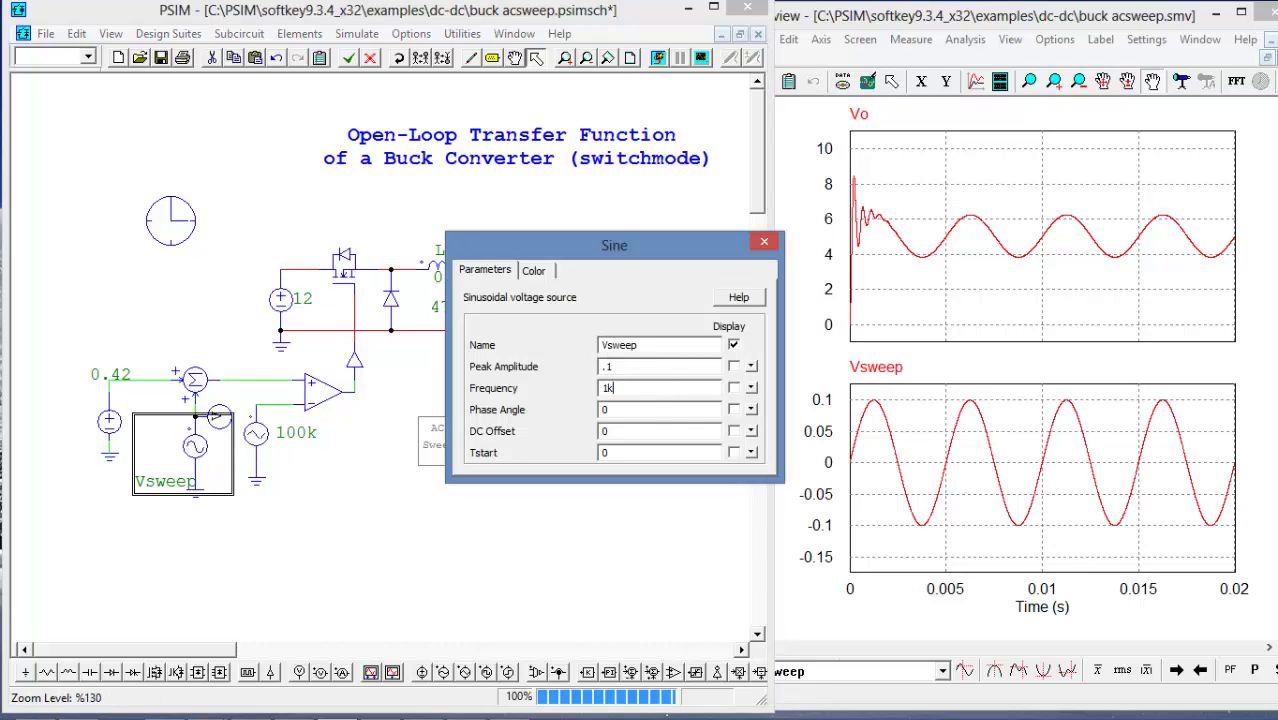
left_click(658, 57)
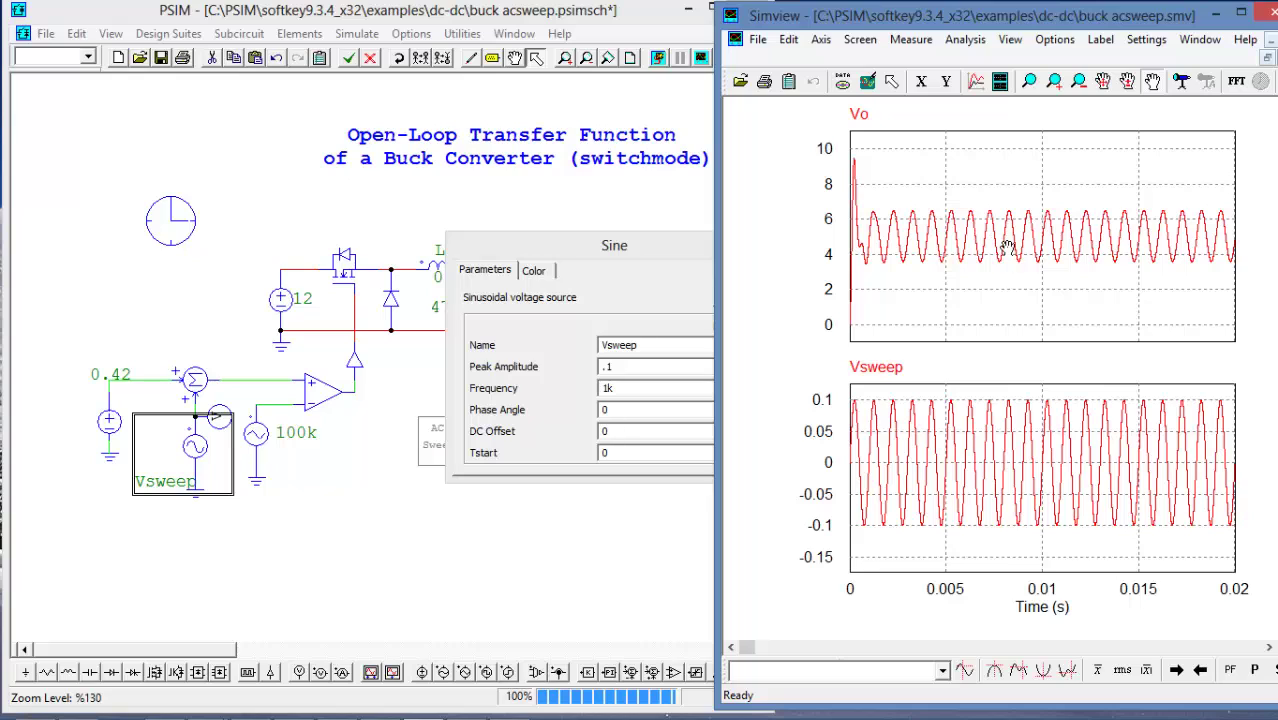
- Raise the Vsweep source's frequency to 2k and simulate the converter again
left_click(633, 390)
double_click(633, 390)
type("2")
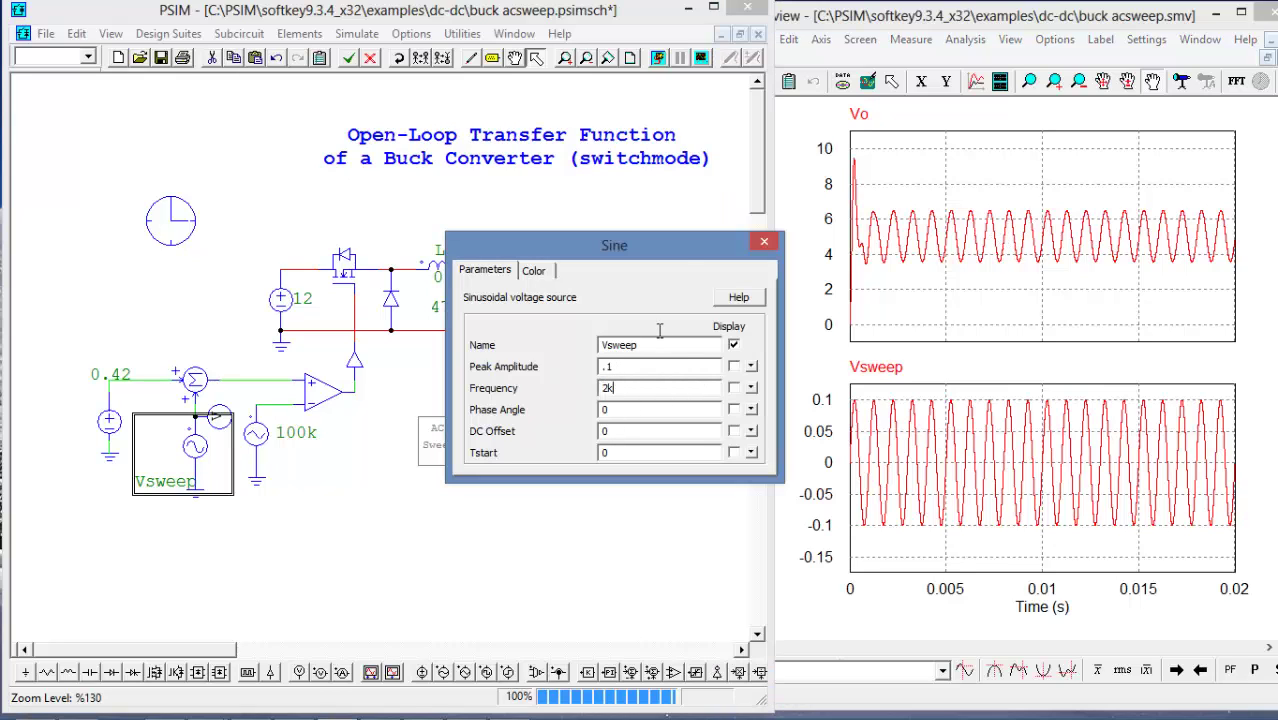
left_click(658, 57)
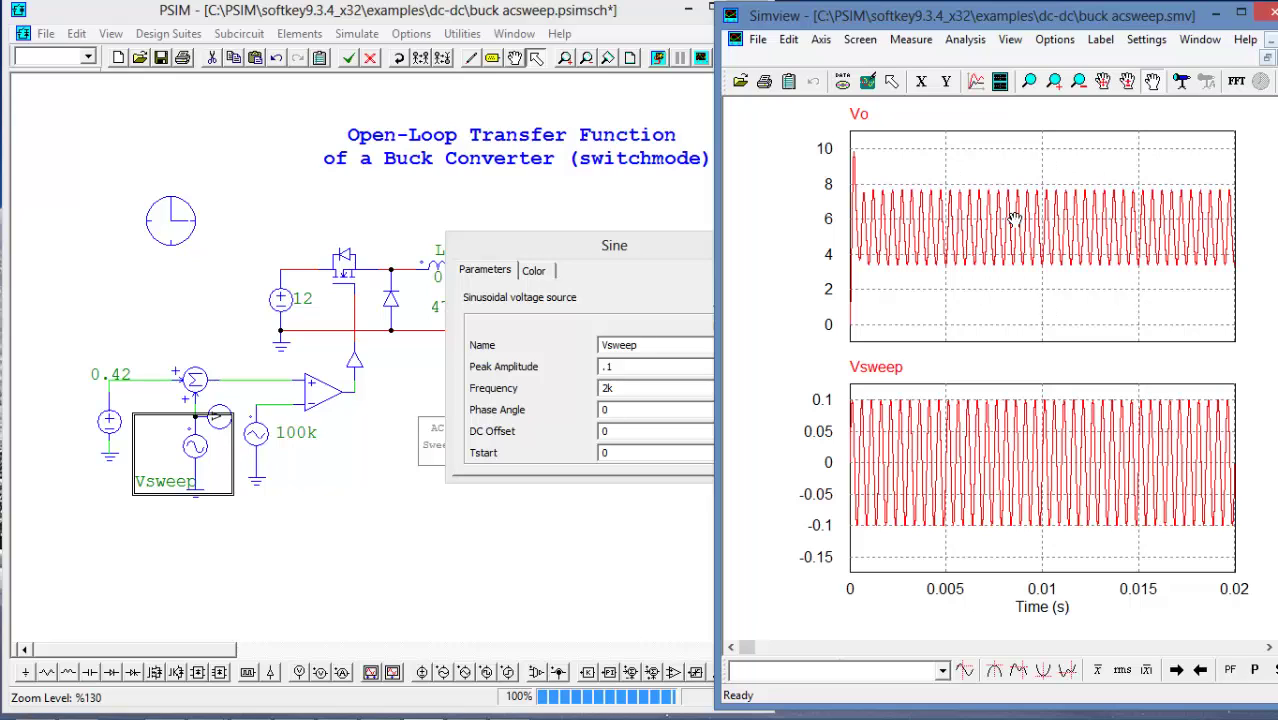
- Set the Vsweep source's peak amplitude to .5 and rerun the simulation at 2k
left_click_drag(640, 250, 594, 233)
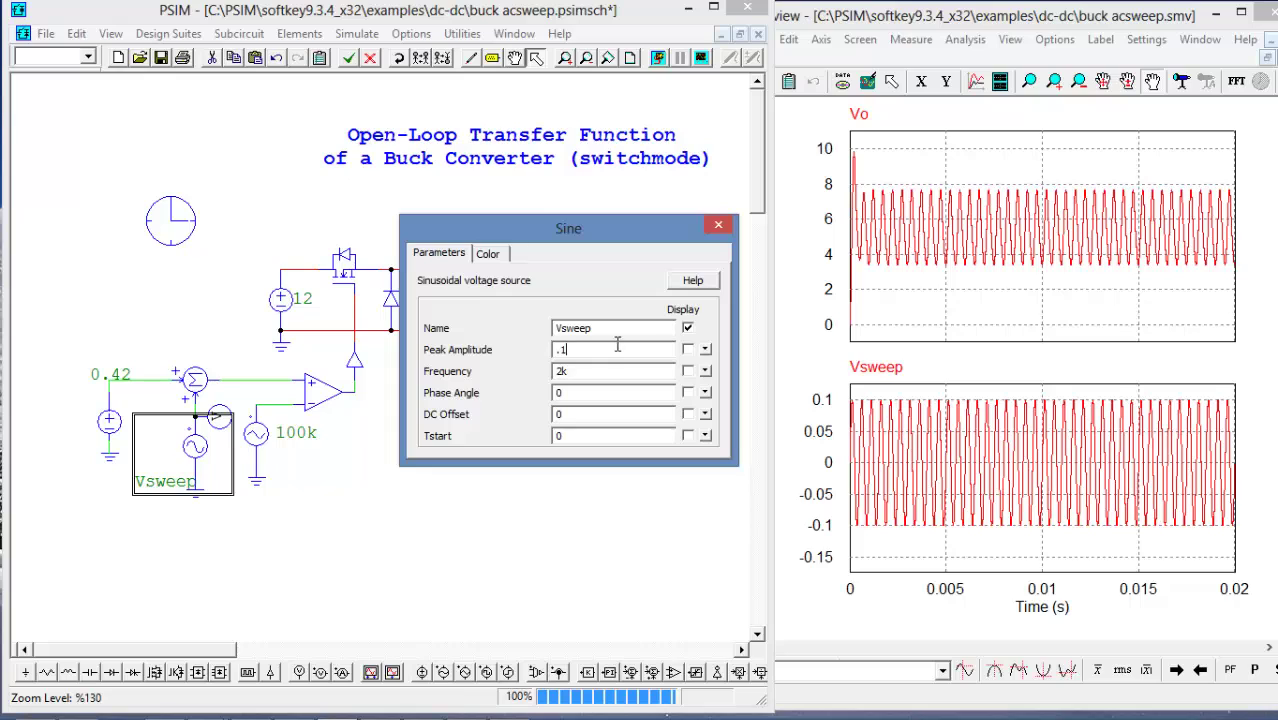
key("BackSpace")
type("1")
left_click(658, 60)
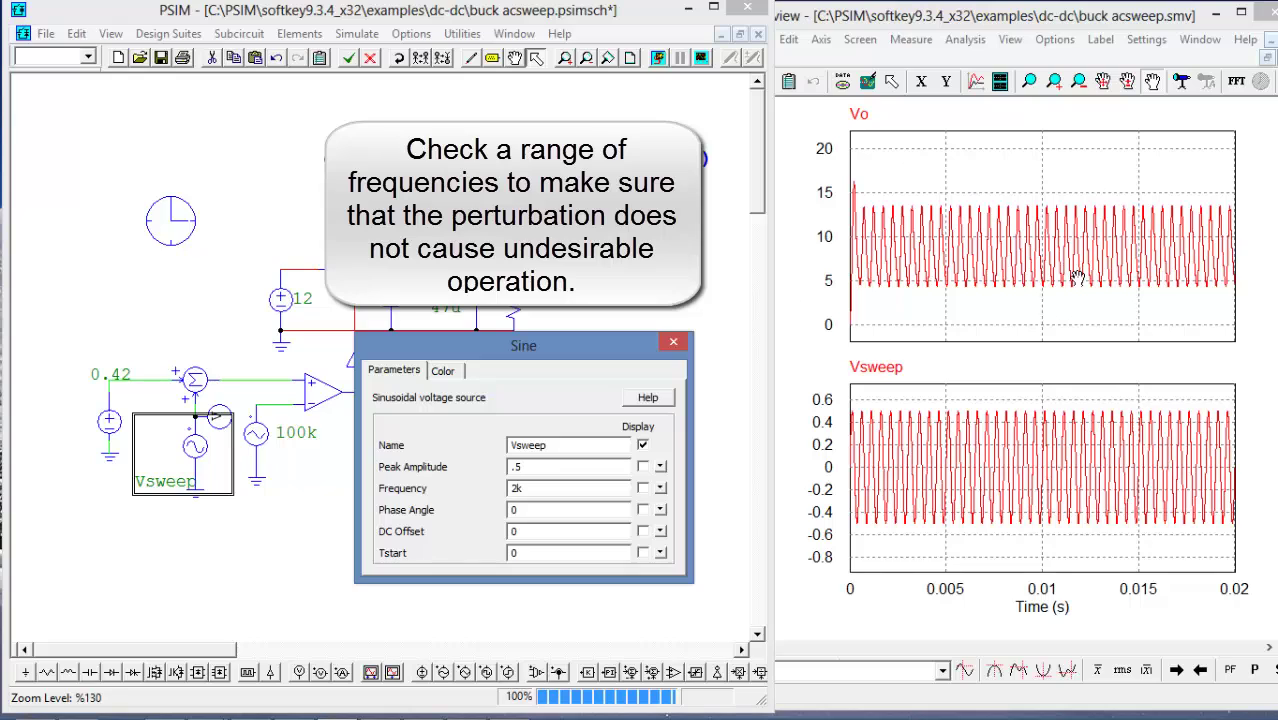
- Set the Vsweep source's peak amplitude to .1 and its frequency to 2.5k, and rerun the simulation
left_click(590, 346)
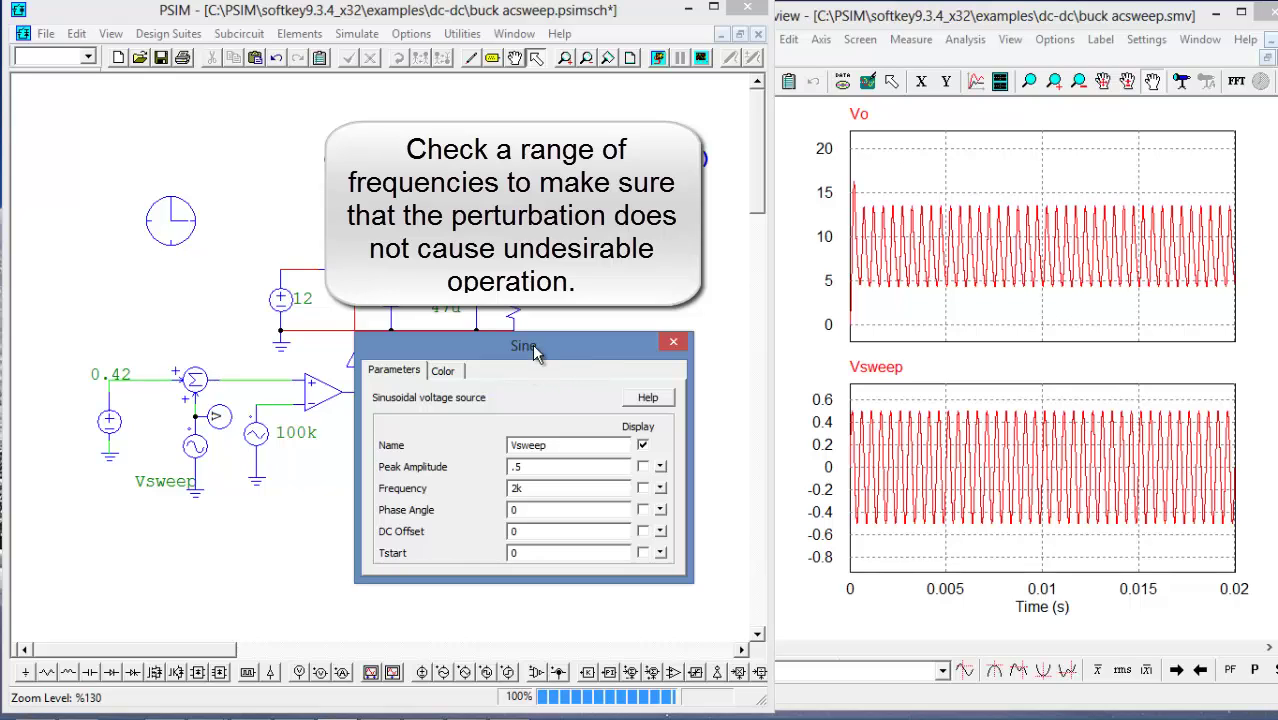
left_click_drag(535, 352, 569, 302)
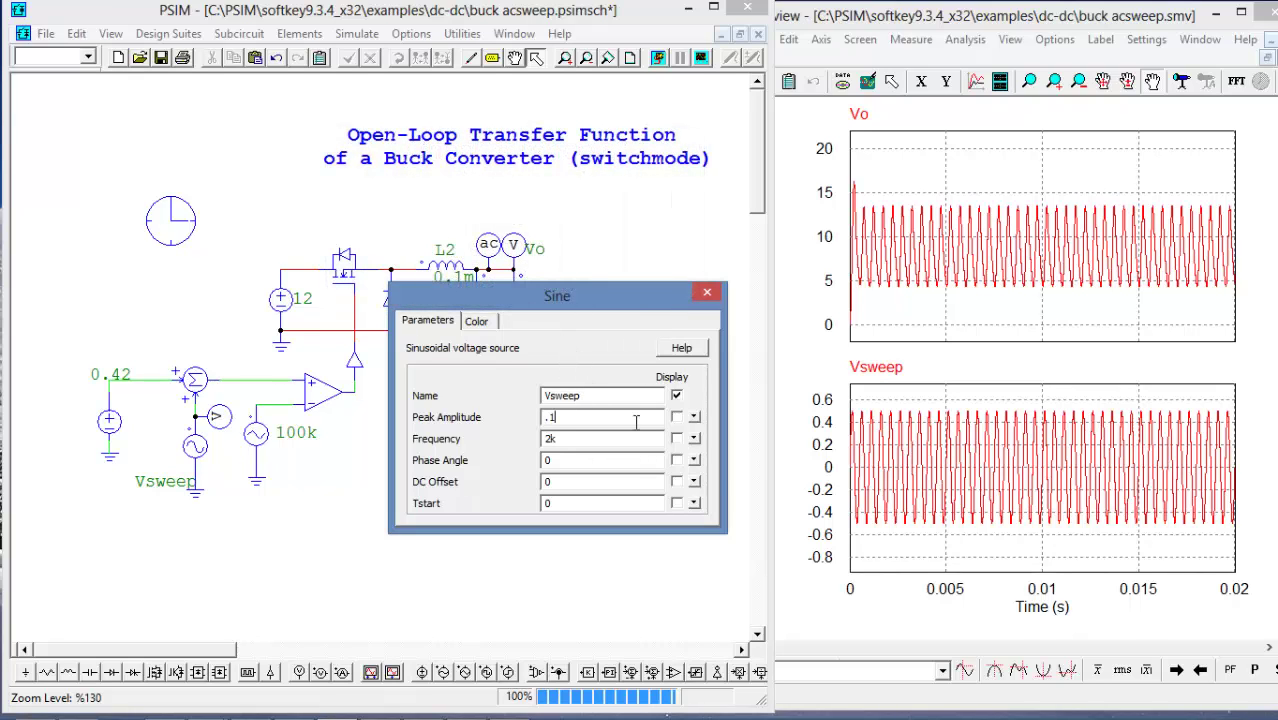
key("Tab")
type("2.5k")
left_click(656, 57)
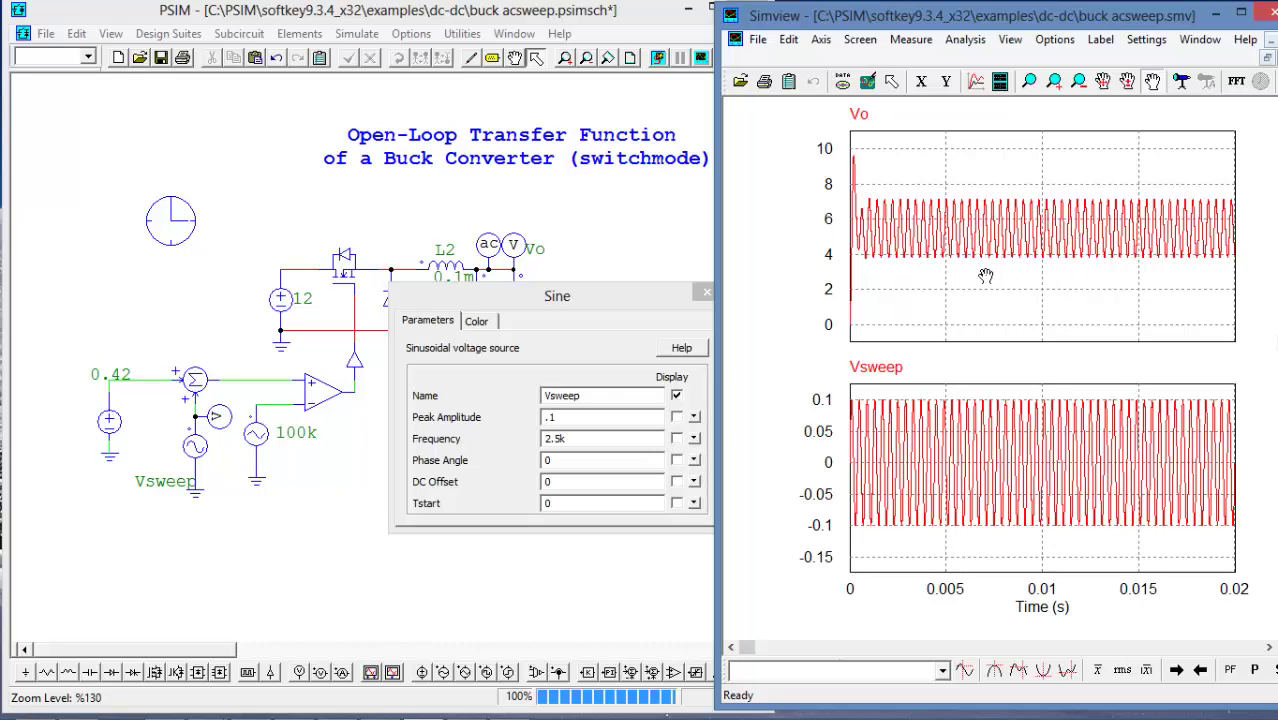
- Simulate with the Vsweep frequency at 10k and magnify a short stretch of the steady-state Vo waveform
double_click(585, 437)
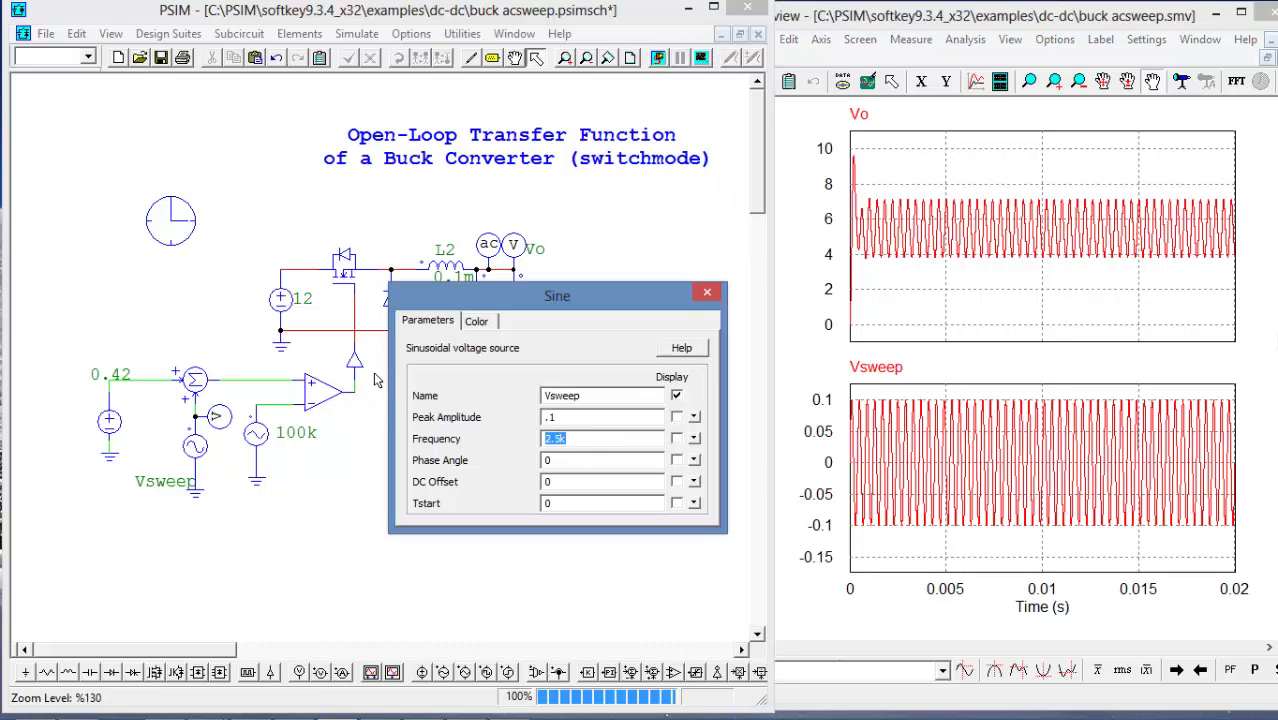
type("10k")
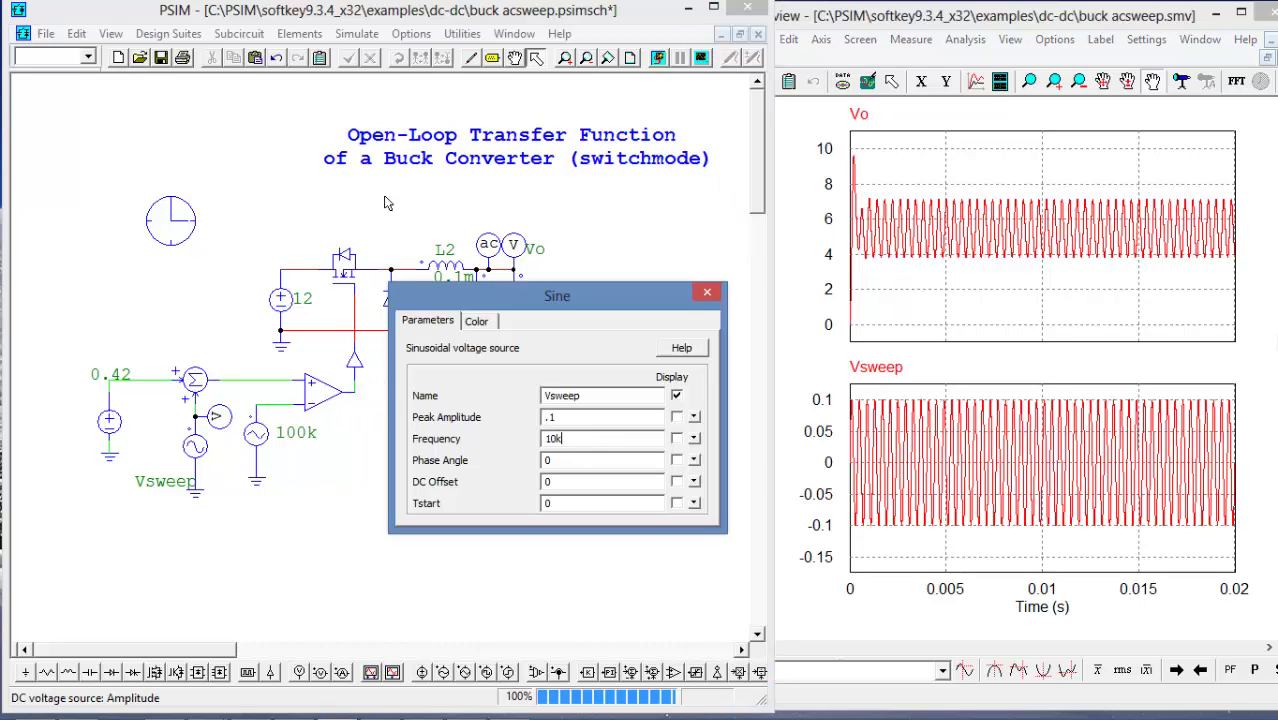
left_click(656, 58)
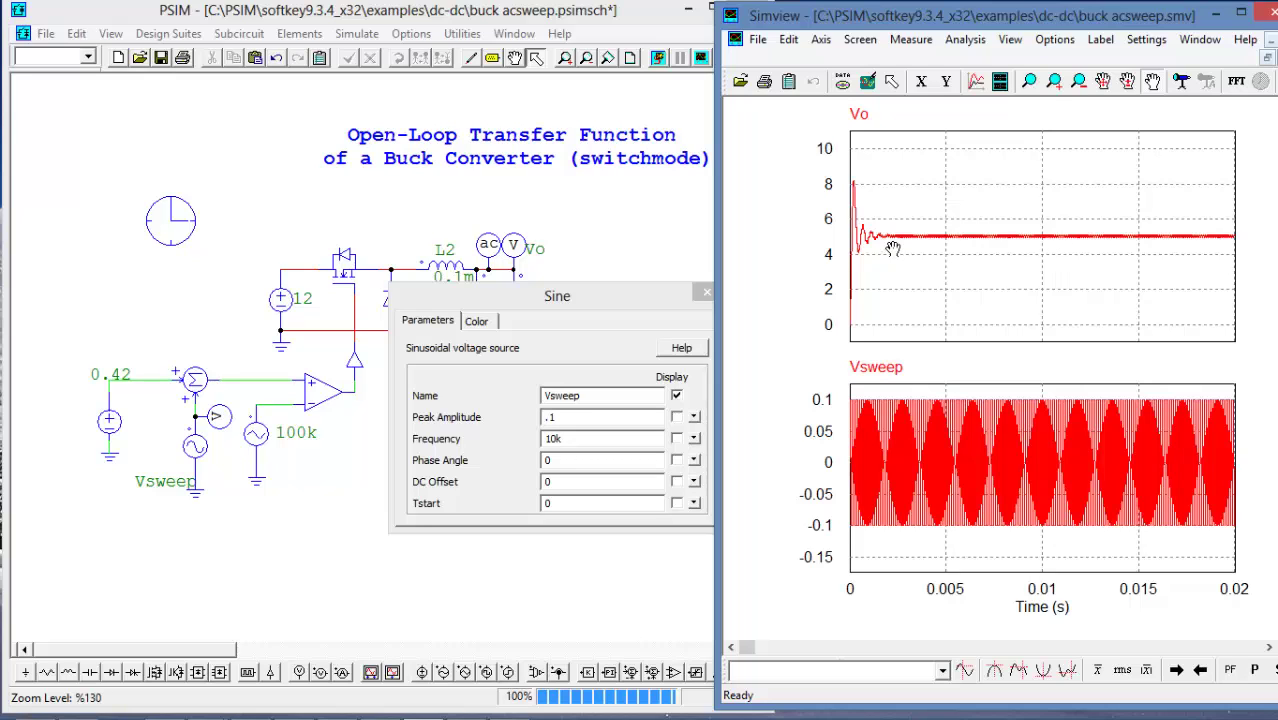
left_click(1029, 81)
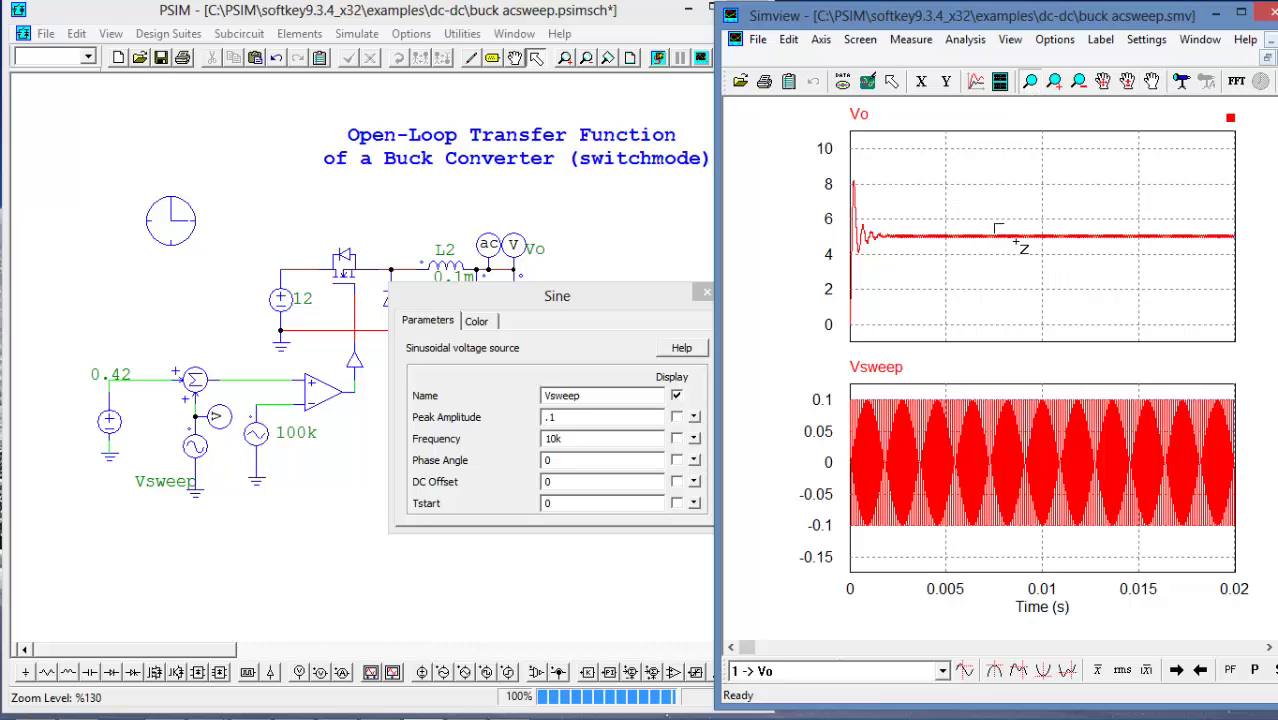
left_click_drag(995, 226, 1019, 243)
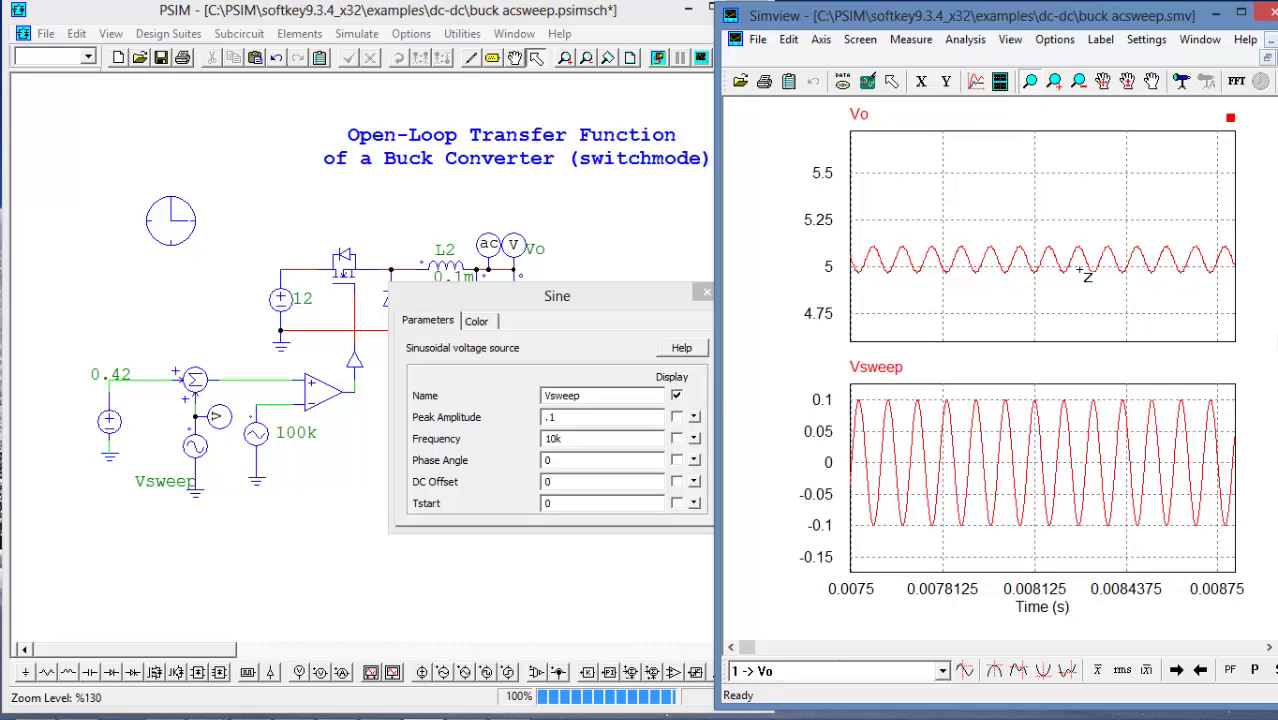
- Set the Vsweep frequency to 20k, rerun the simulation and enlarge a few cycles of Vo
left_click(470, 418)
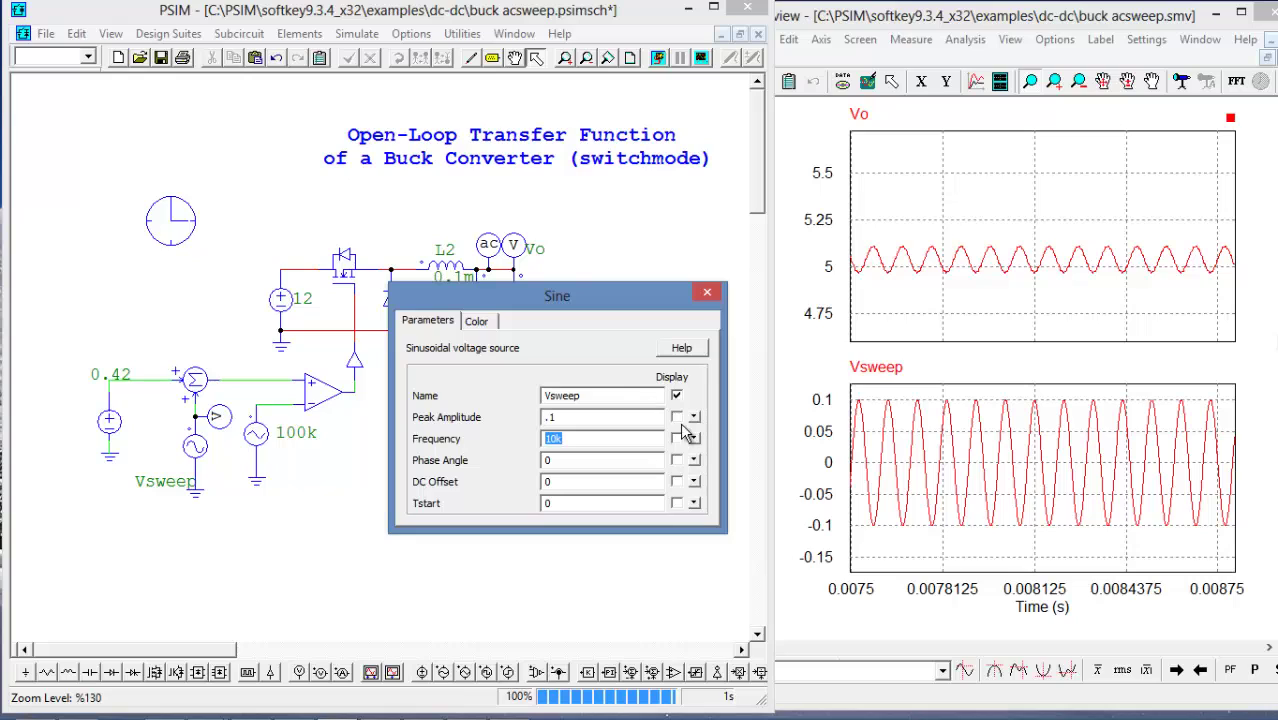
type("20")
left_click(659, 57)
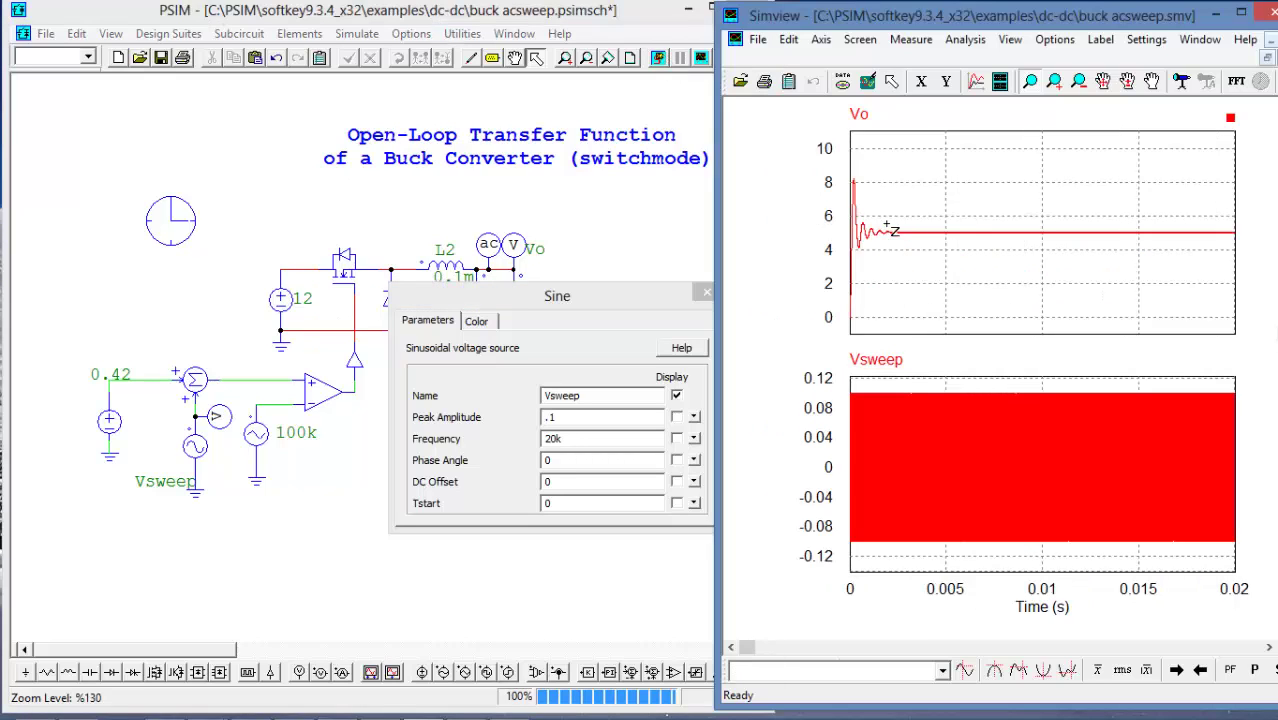
left_click_drag(961, 229, 984, 241)
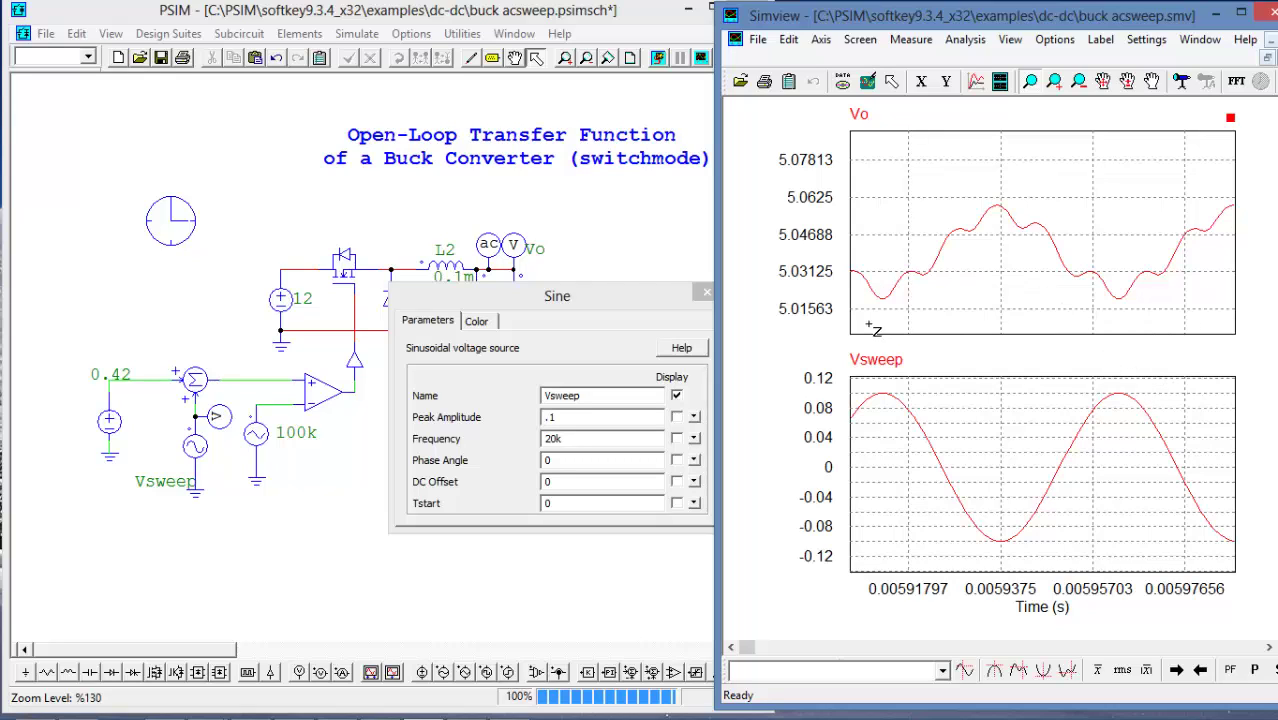
- Change the Vsweep frequency to 40k, simulate again and inspect the Vo ripple up close
double_click(614, 432)
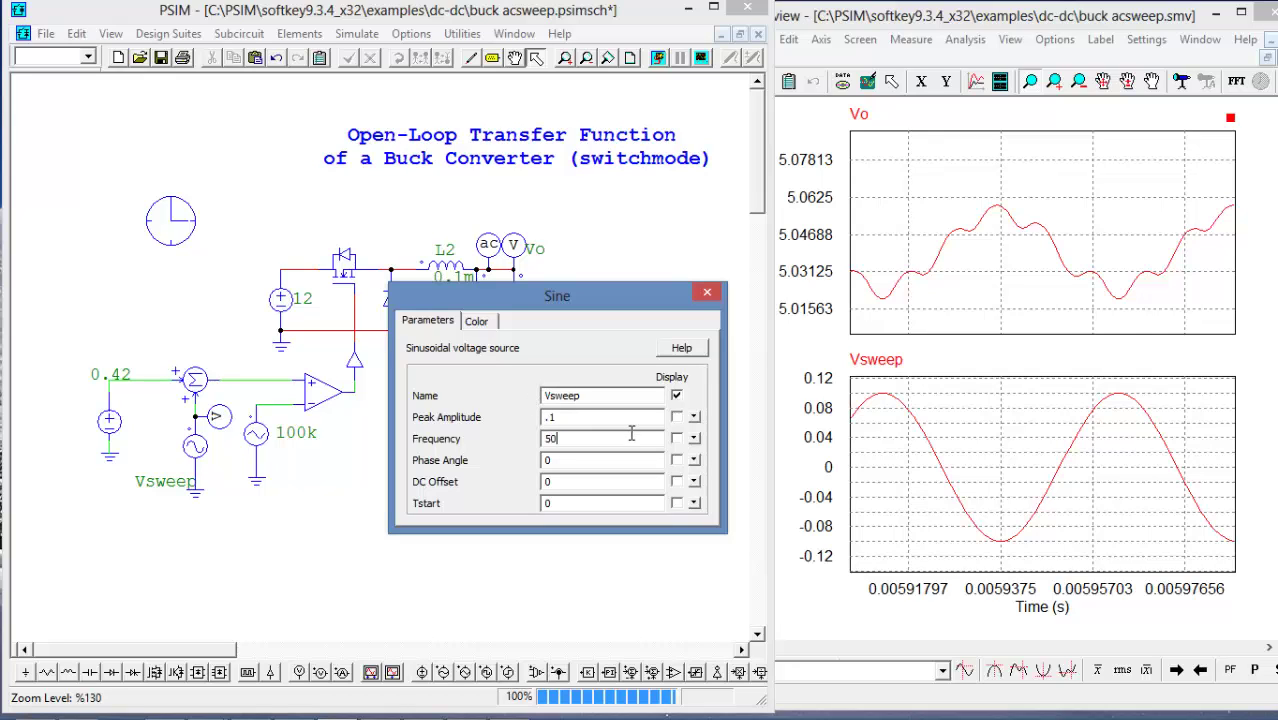
type("40k")
left_click(659, 58)
left_click_drag(979, 227, 985, 238)
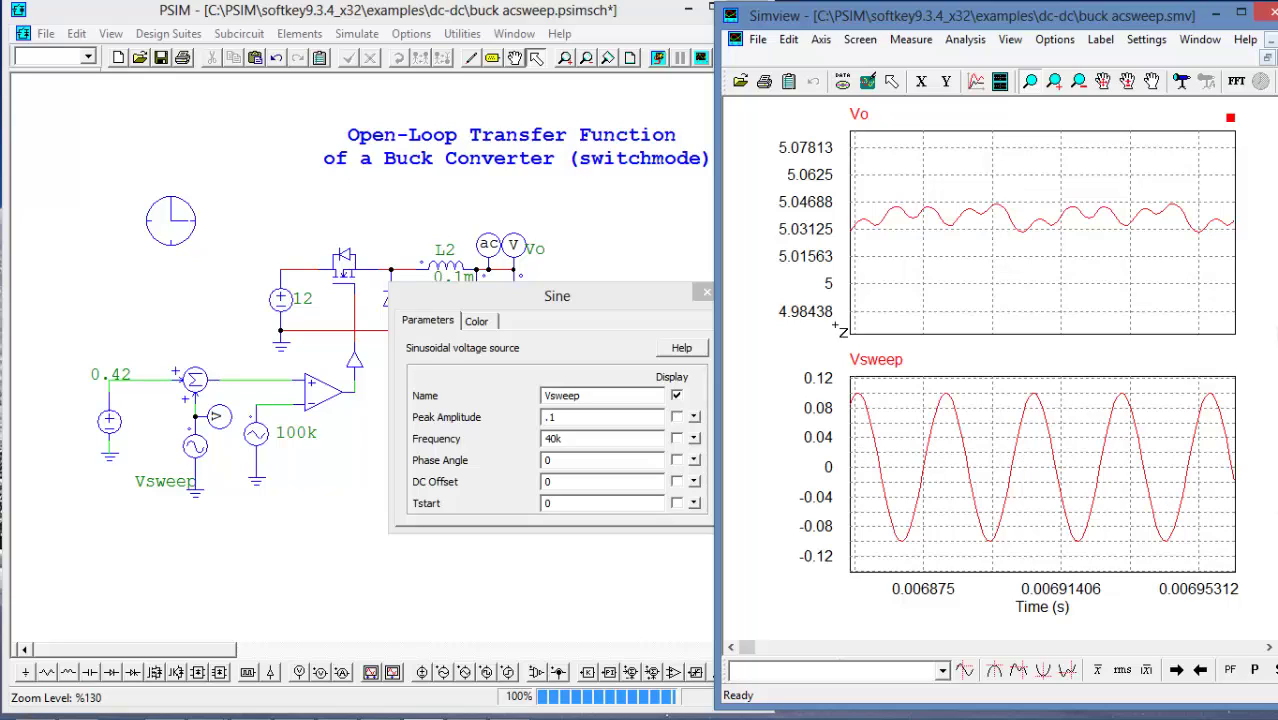
- Set the Vsweep peak amplitude to .5 at 40k, rerun the simulation and examine the Vo ripple in detail
left_click(606, 416)
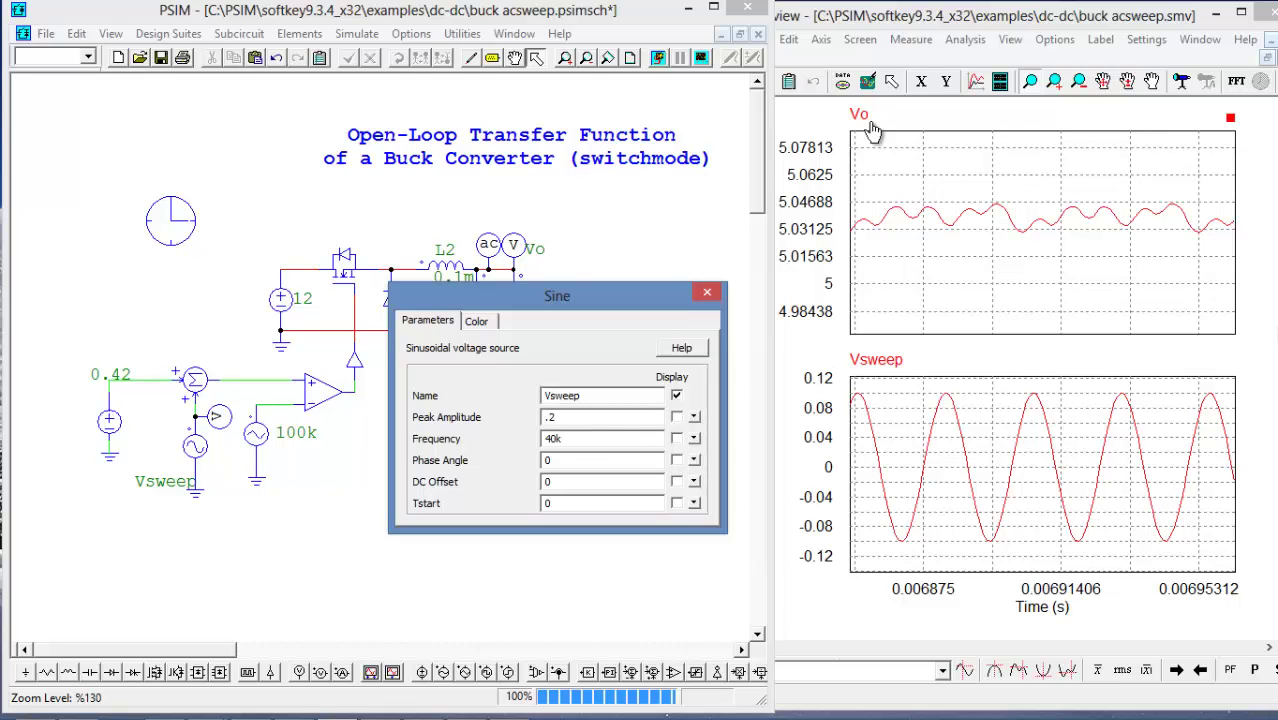
key("BackSpace")
type("5")
left_click(658, 57)
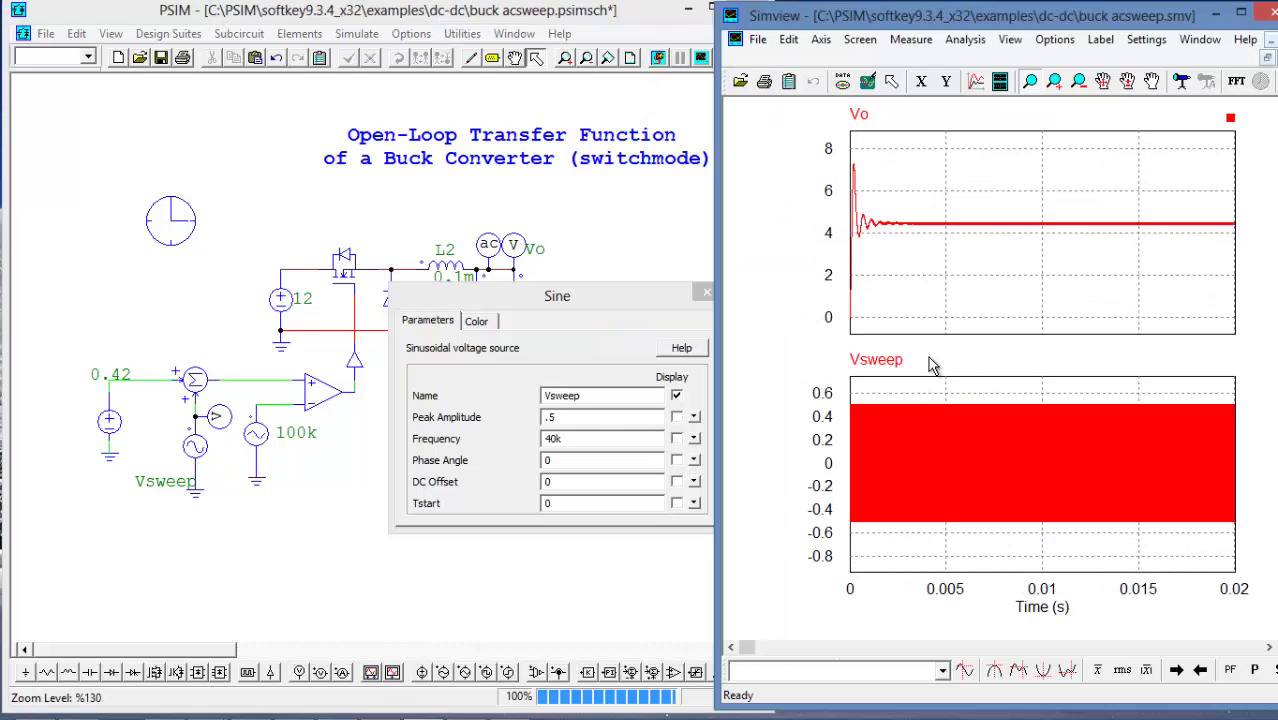
left_click(1009, 229)
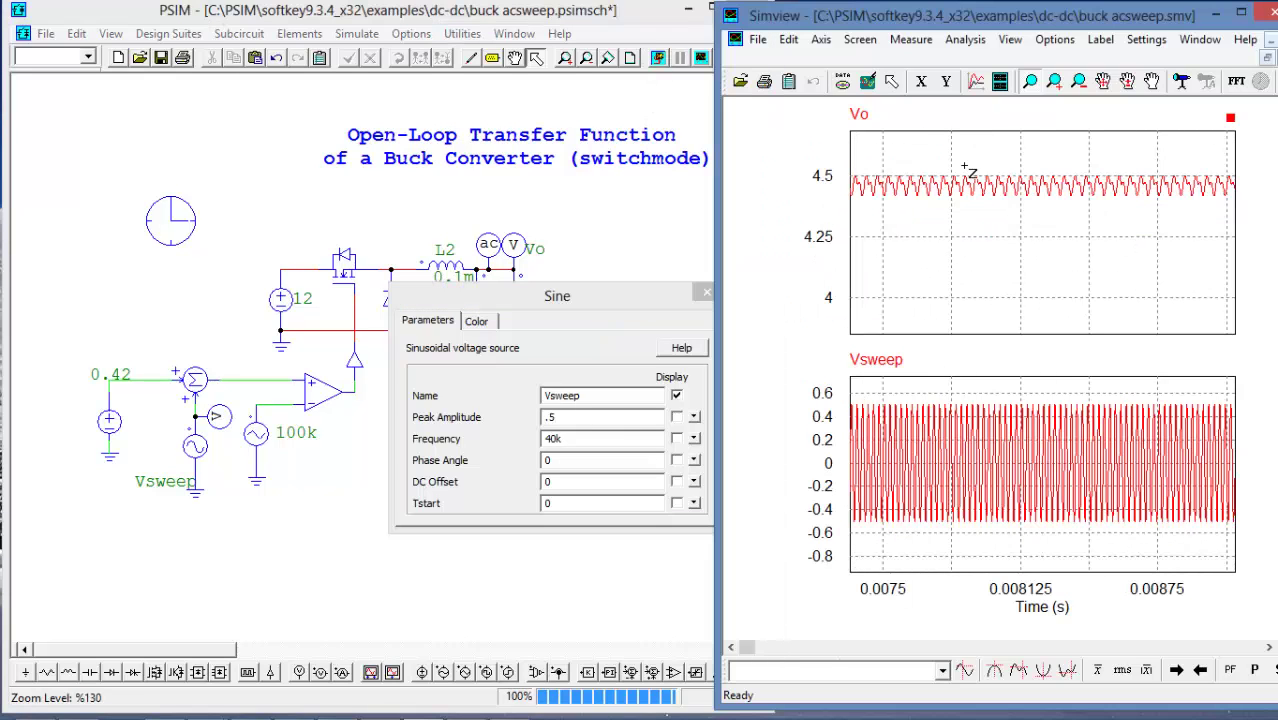
left_click(1008, 178)
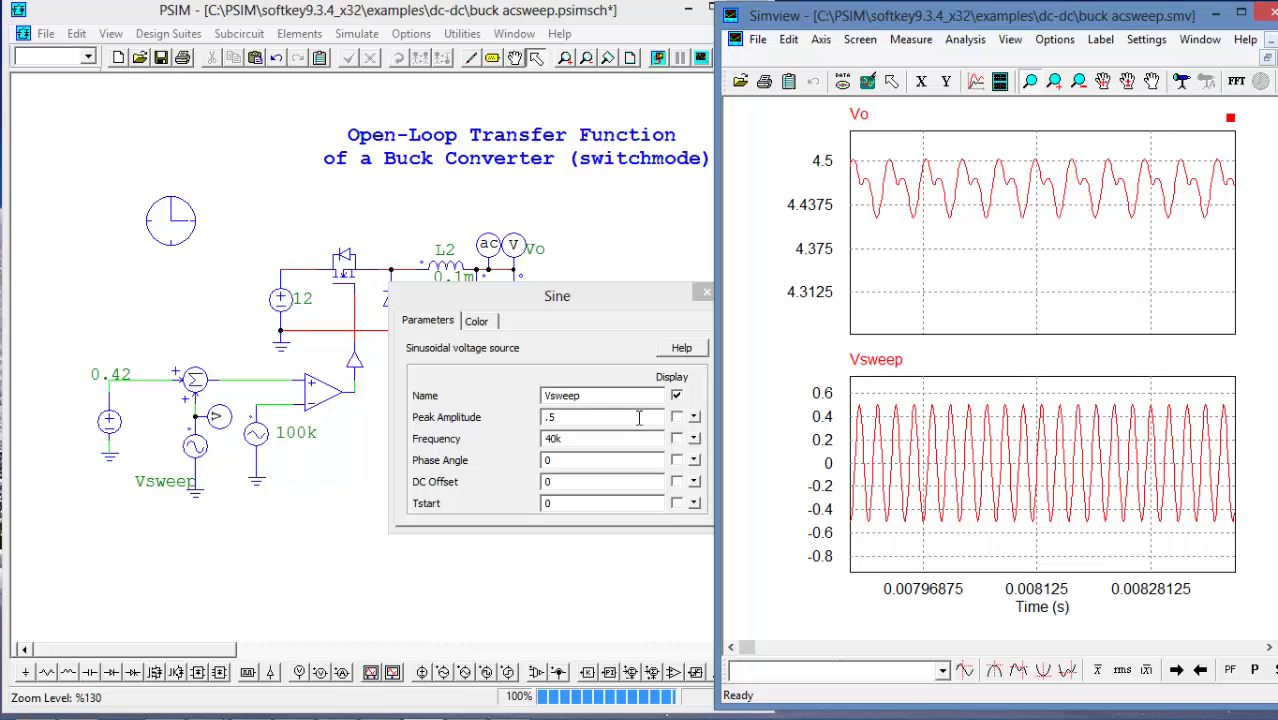
- Close the sine source settings and set the AC Sweep block's Start Amplitude to .05 and End Amplitude to .4
left_click_drag(632, 306, 567, 310)
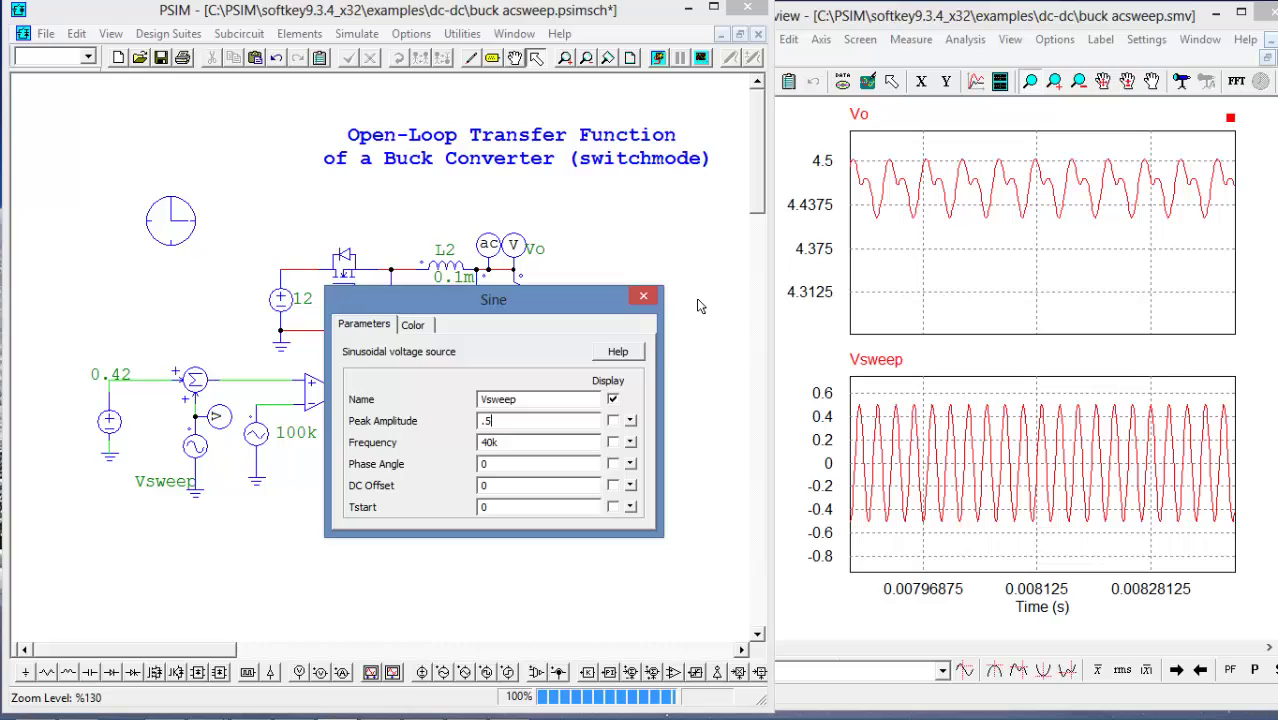
left_click(643, 301)
double_click(452, 440)
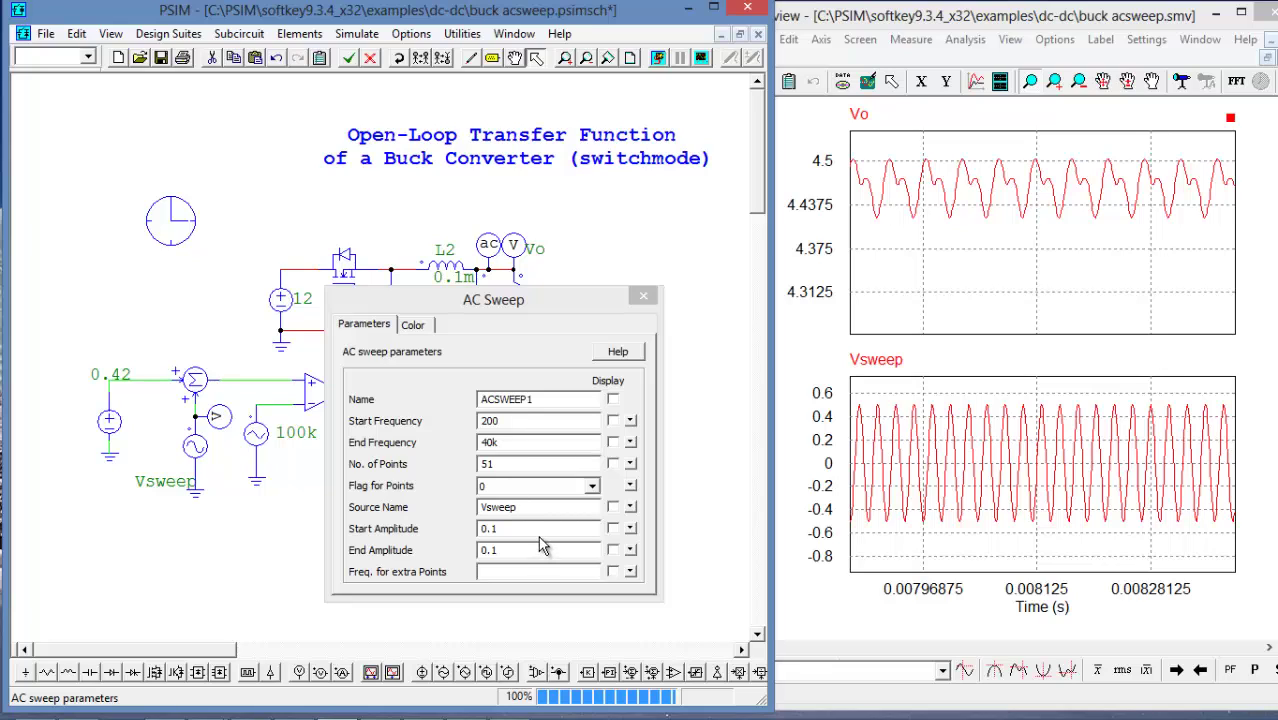
left_click(540, 530)
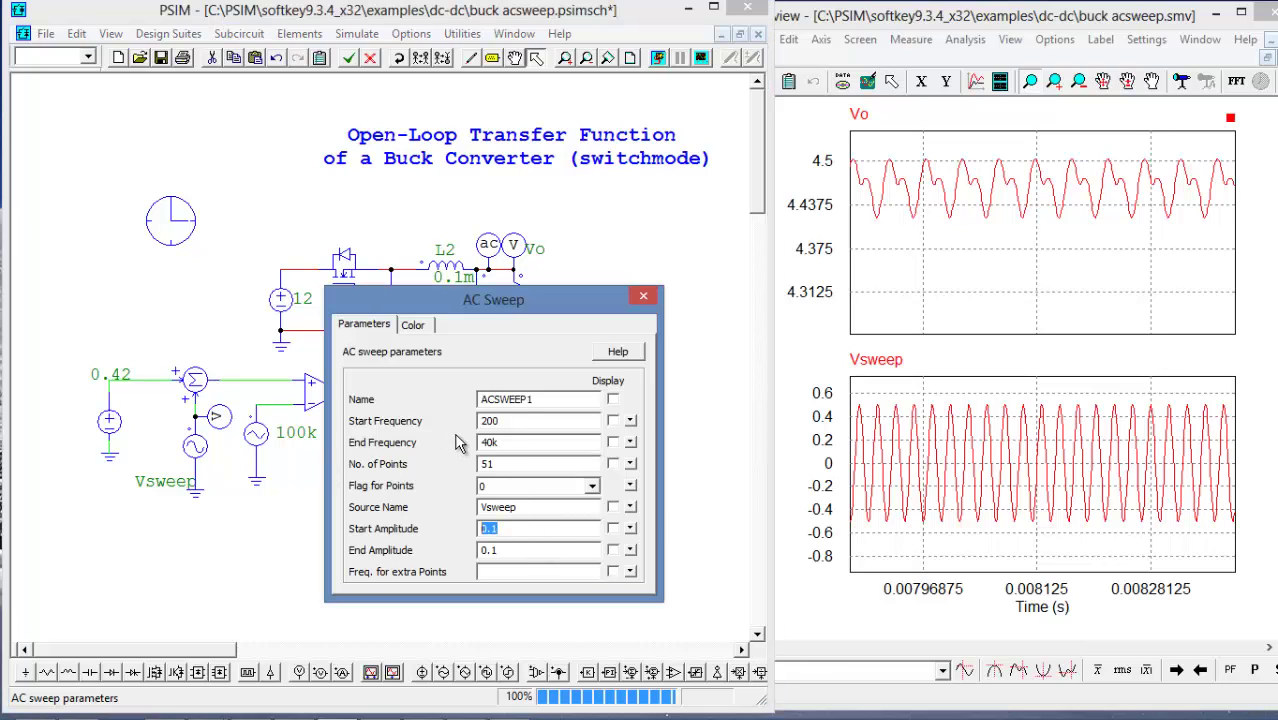
type(".05")
key("Tab")
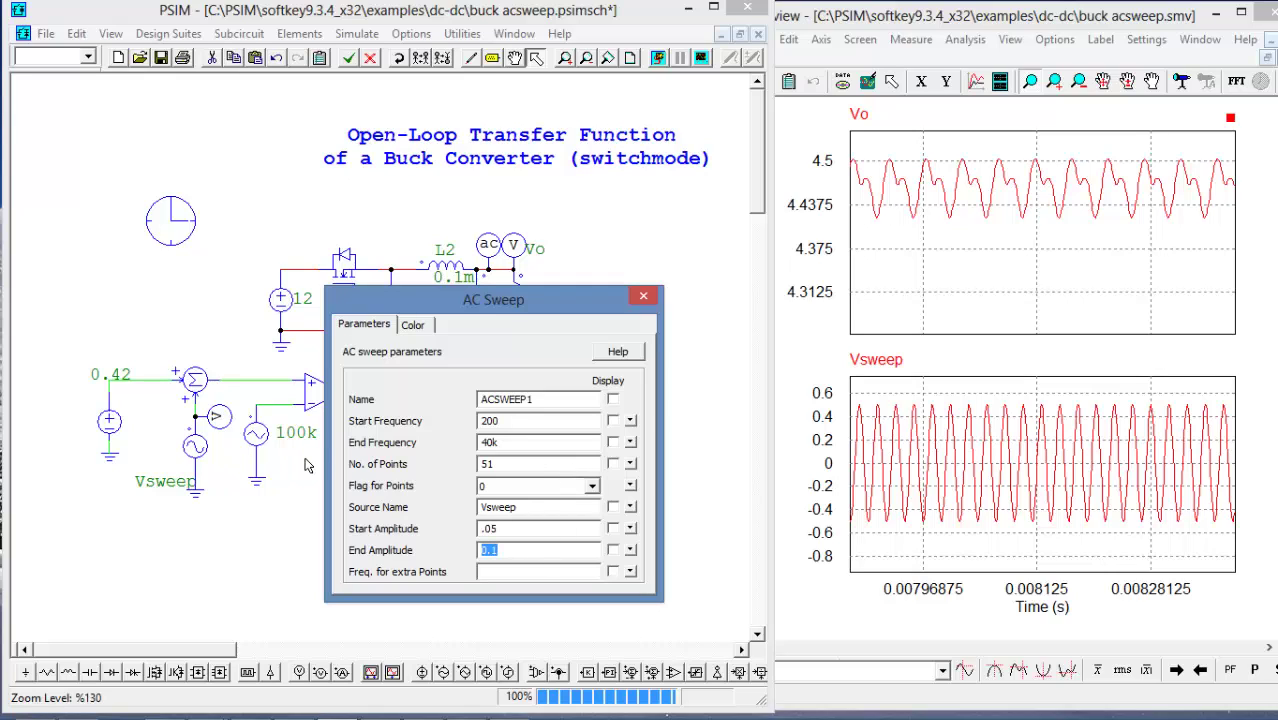
type(".4")
left_click(643, 296)
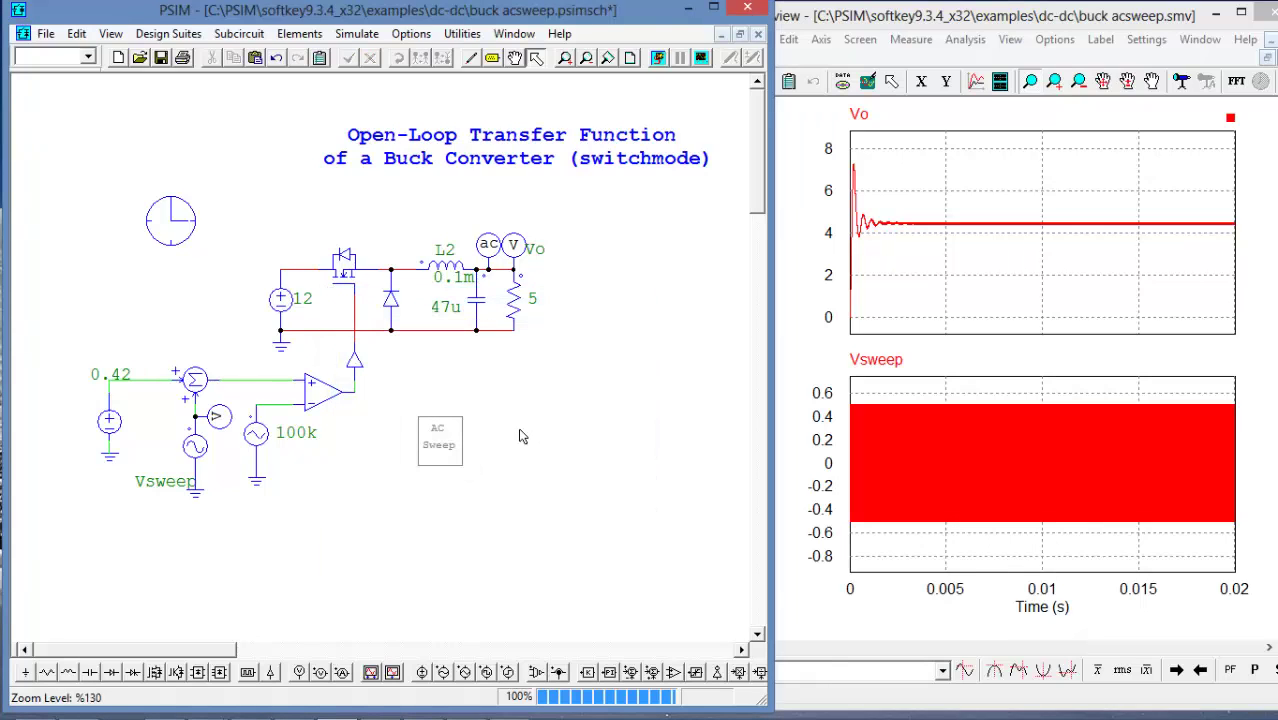
- Enable the AC Sweep block and run the simulation to plot the amplitude and phase response of Vo
left_click(442, 434)
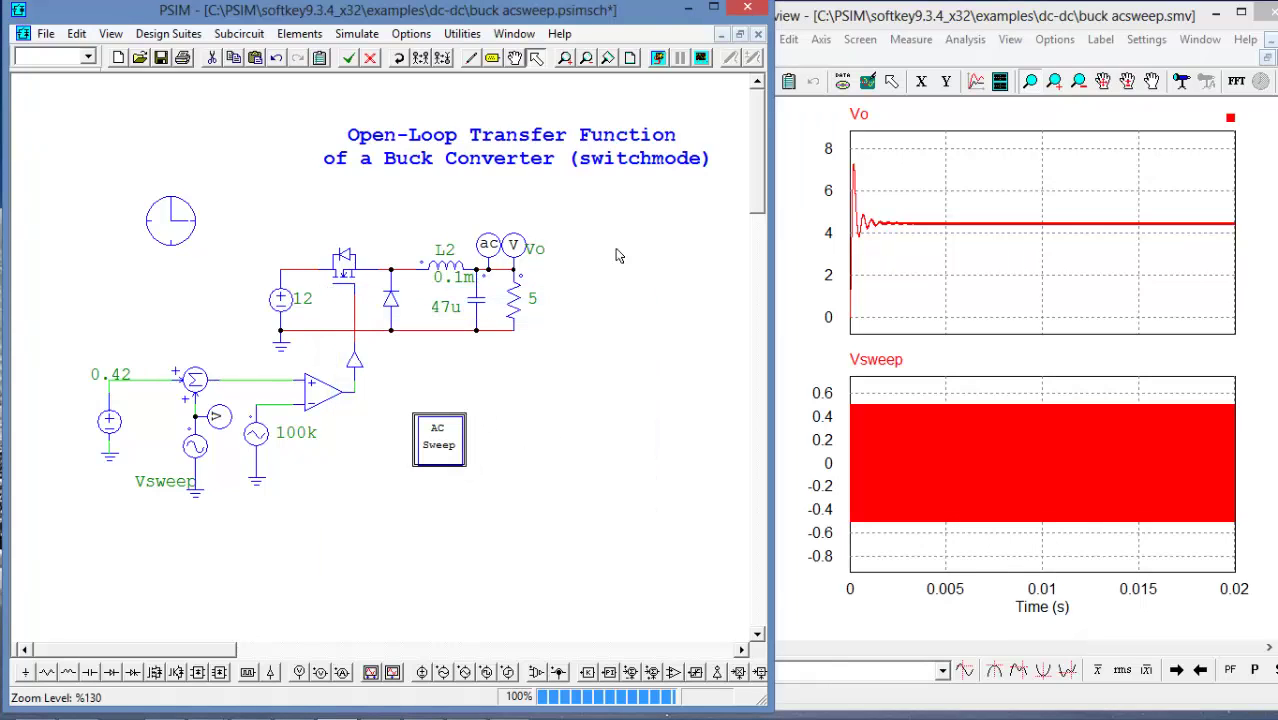
left_click(657, 57)
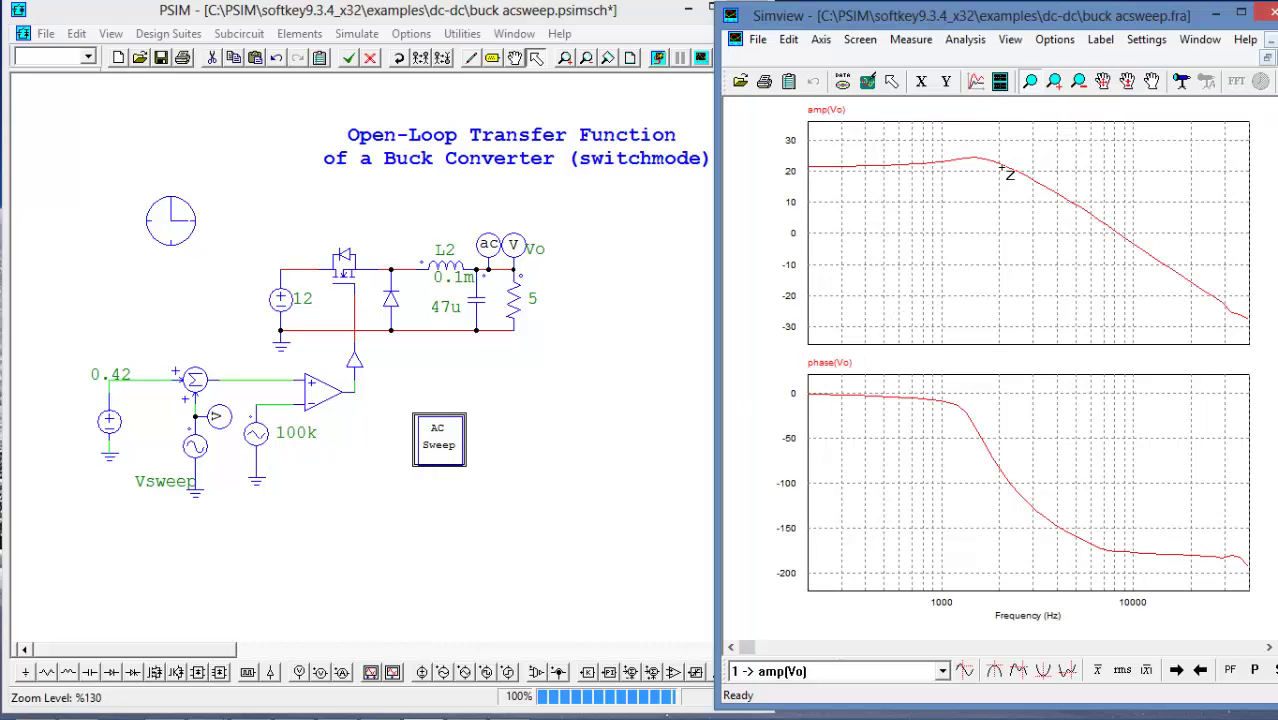
- Measure frequency, amplitude and phase with the cursor around the resonant peak of the amp(Vo) curve
left_click(911, 39)
left_click(920, 58)
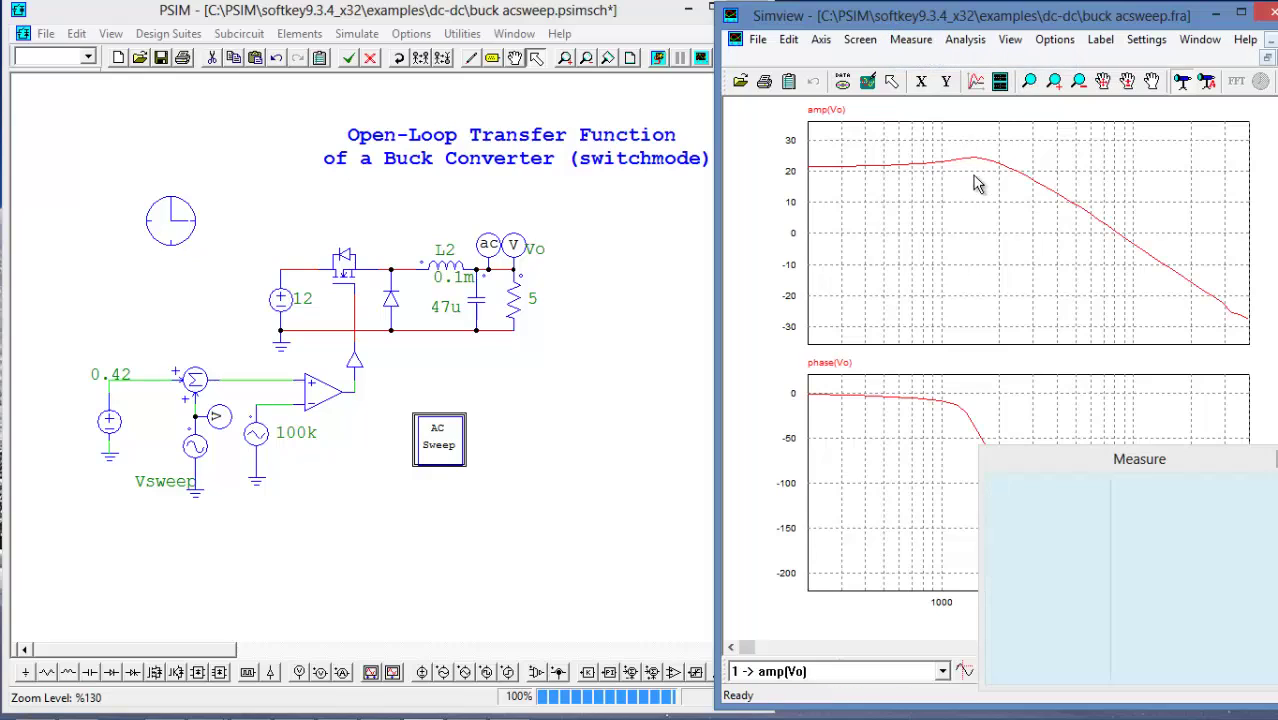
left_click_drag(977, 183, 978, 201)
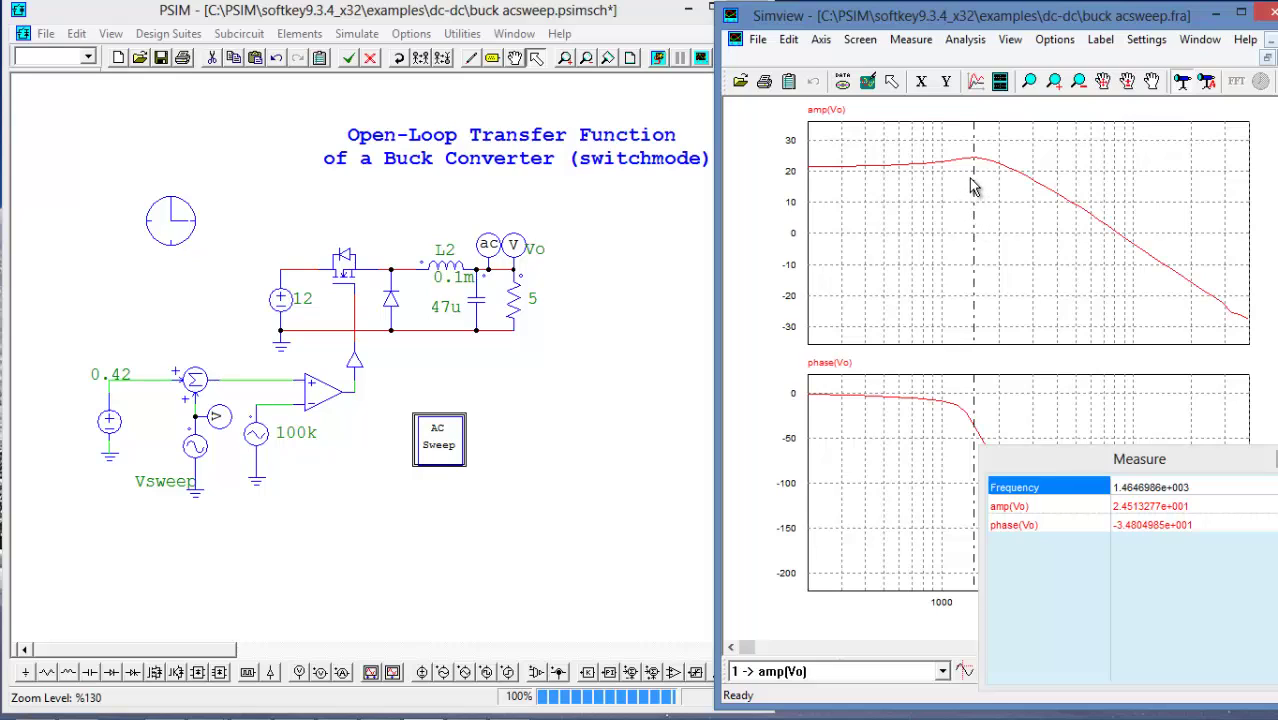
mouse_move(979, 192)
left_mouse_down()
mouse_move(992, 190)
mouse_move(963, 192)
mouse_move(1003, 194)
left_mouse_up()
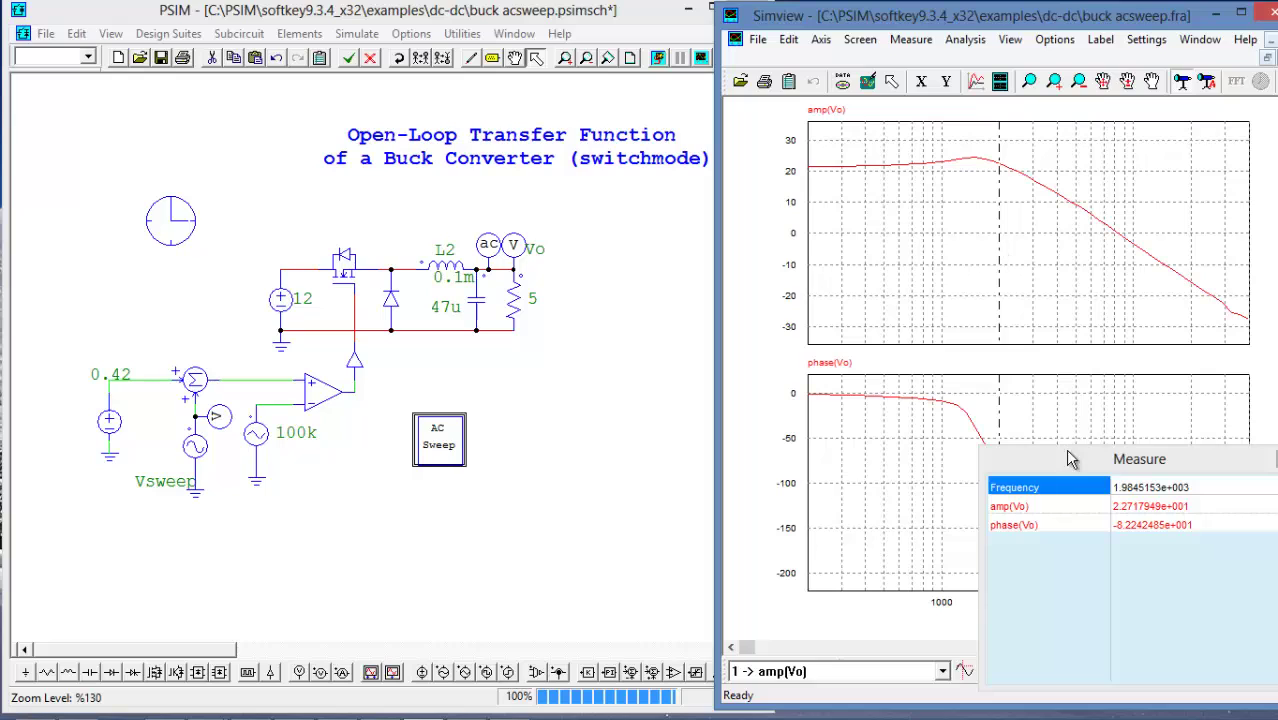
left_click_drag(1070, 459, 652, 406)
left_click_drag(1006, 150, 962, 162)
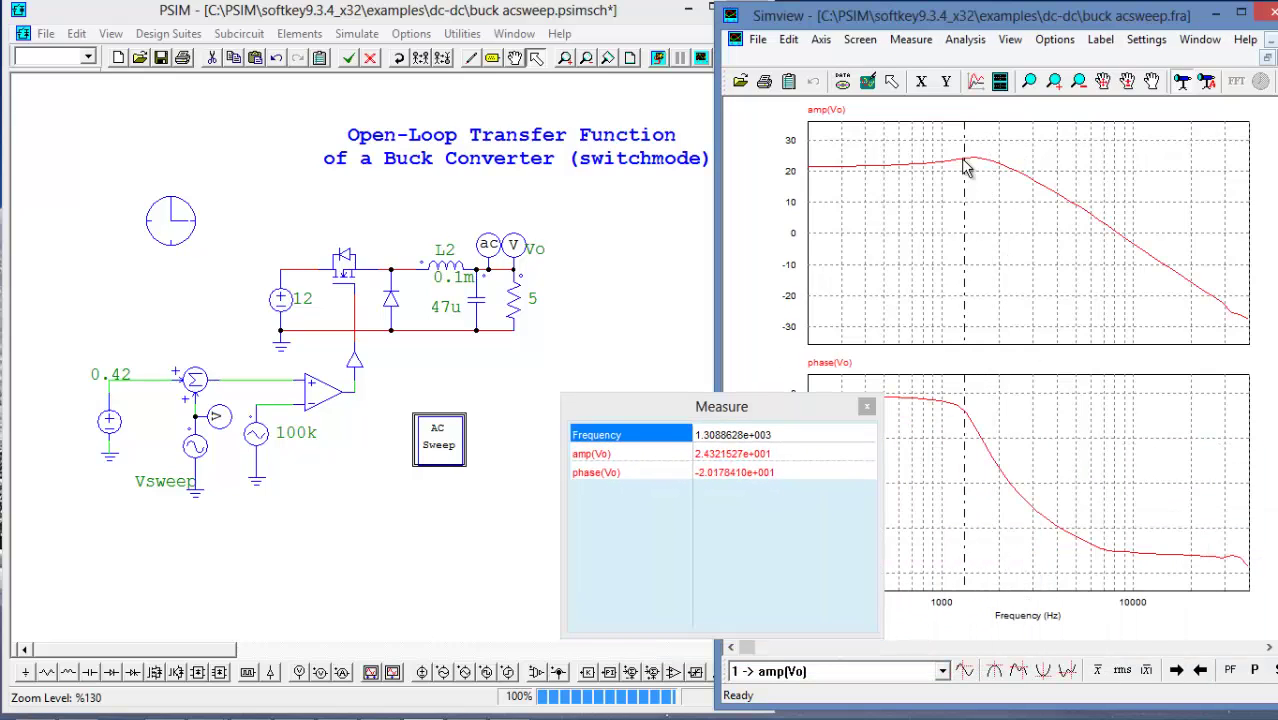
left_click_drag(1036, 194, 985, 180)
- Reopen the AC Sweep block's parameters at the setting for extra frequency points
double_click(438, 436)
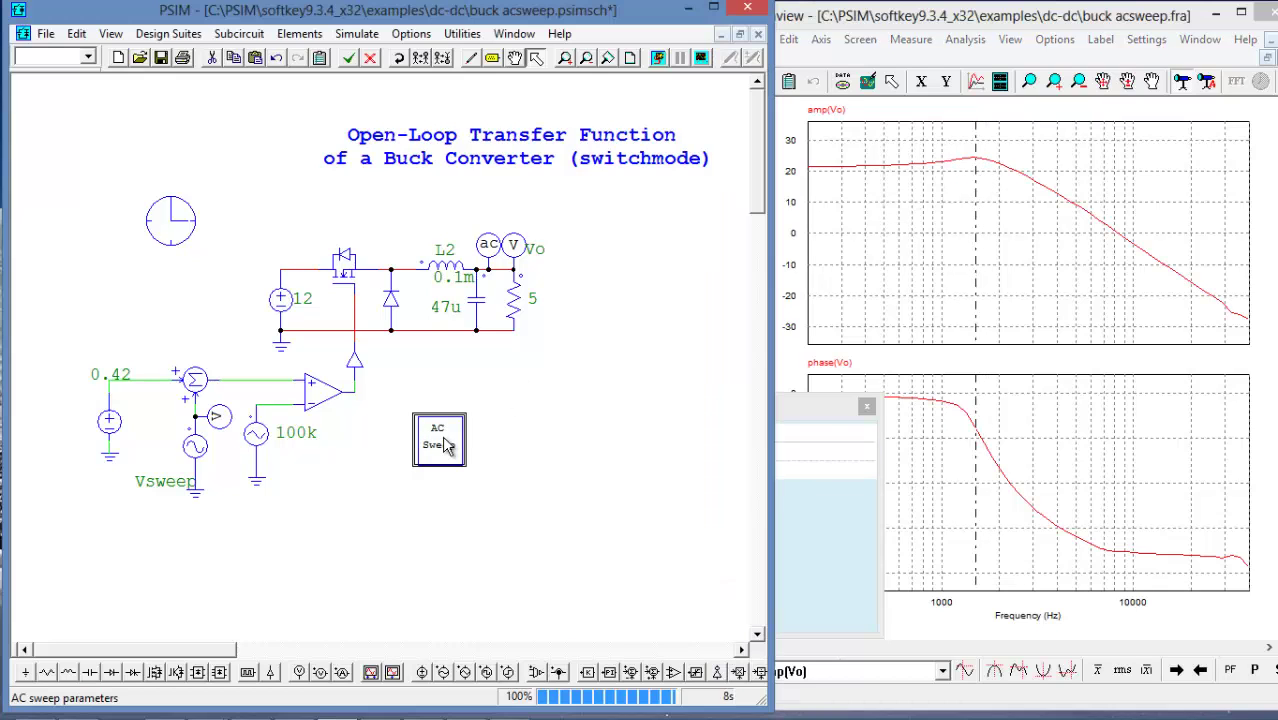
left_click(500, 571)
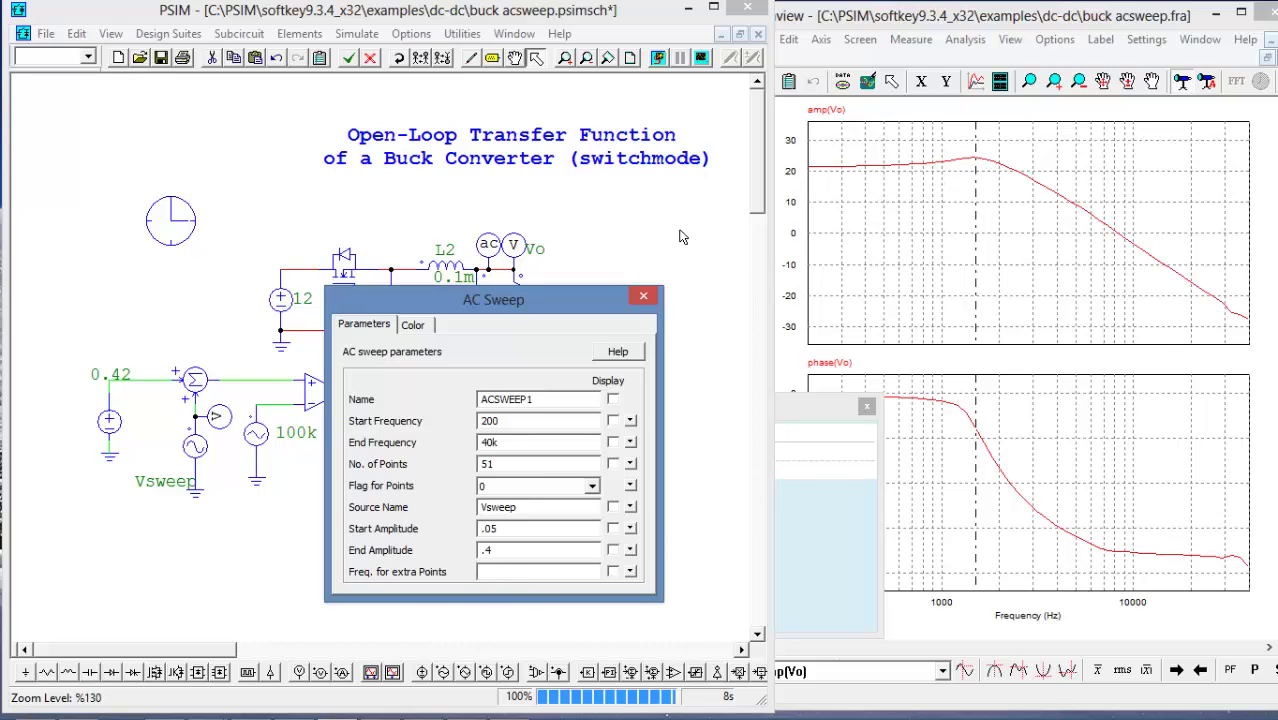
- Switch to Simview and set the amp(Vo) curve's marker symbol to Star so each sweep point is marked
left_click(862, 40)
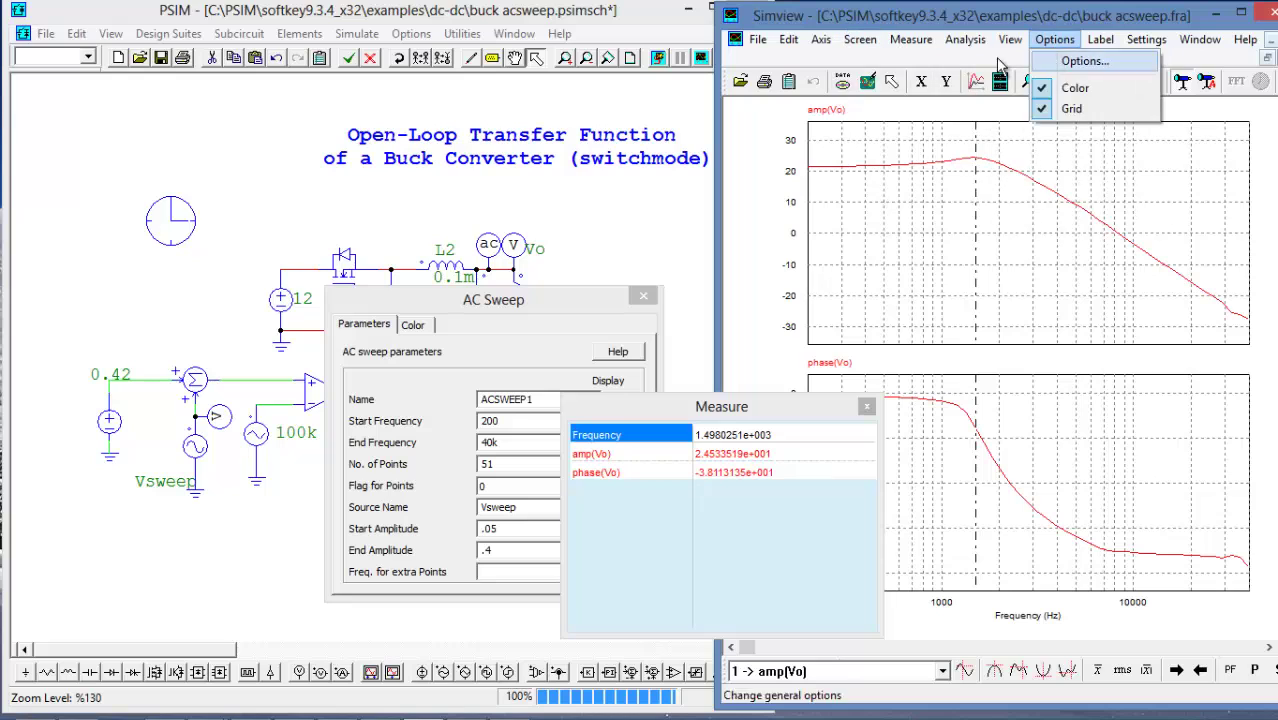
left_click(988, 76)
left_click(985, 82)
left_click(890, 194)
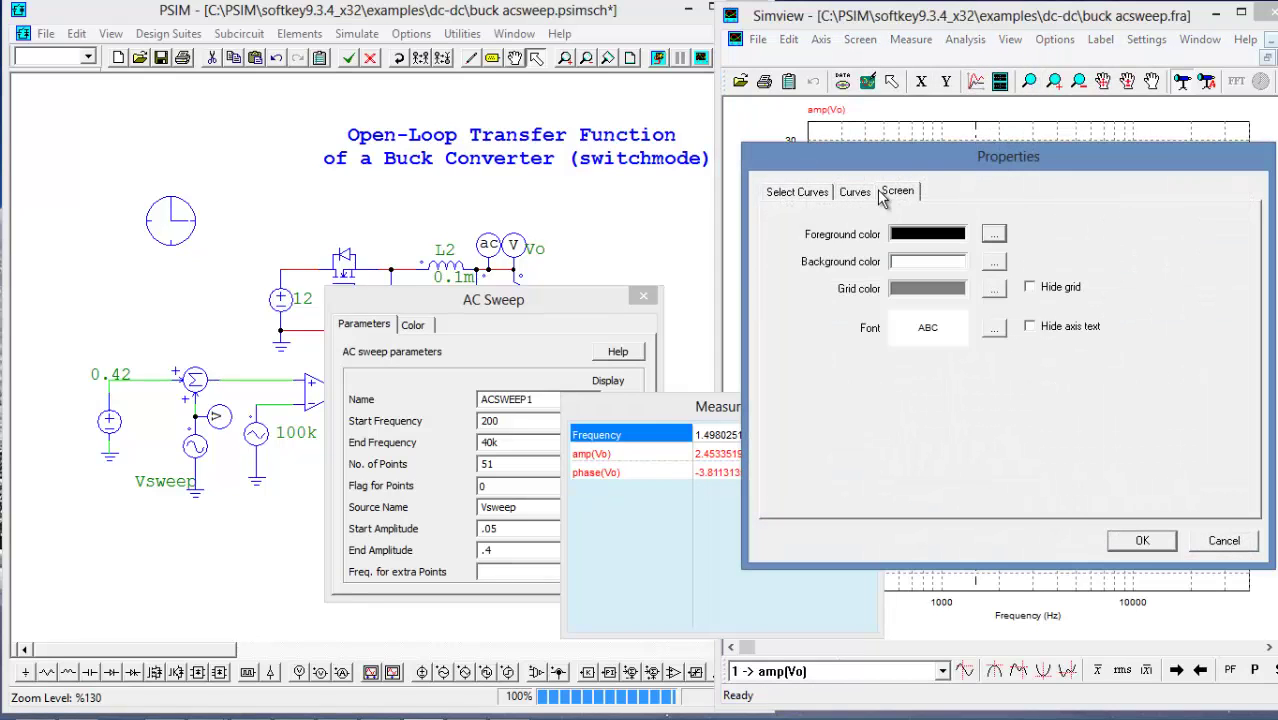
left_click(855, 193)
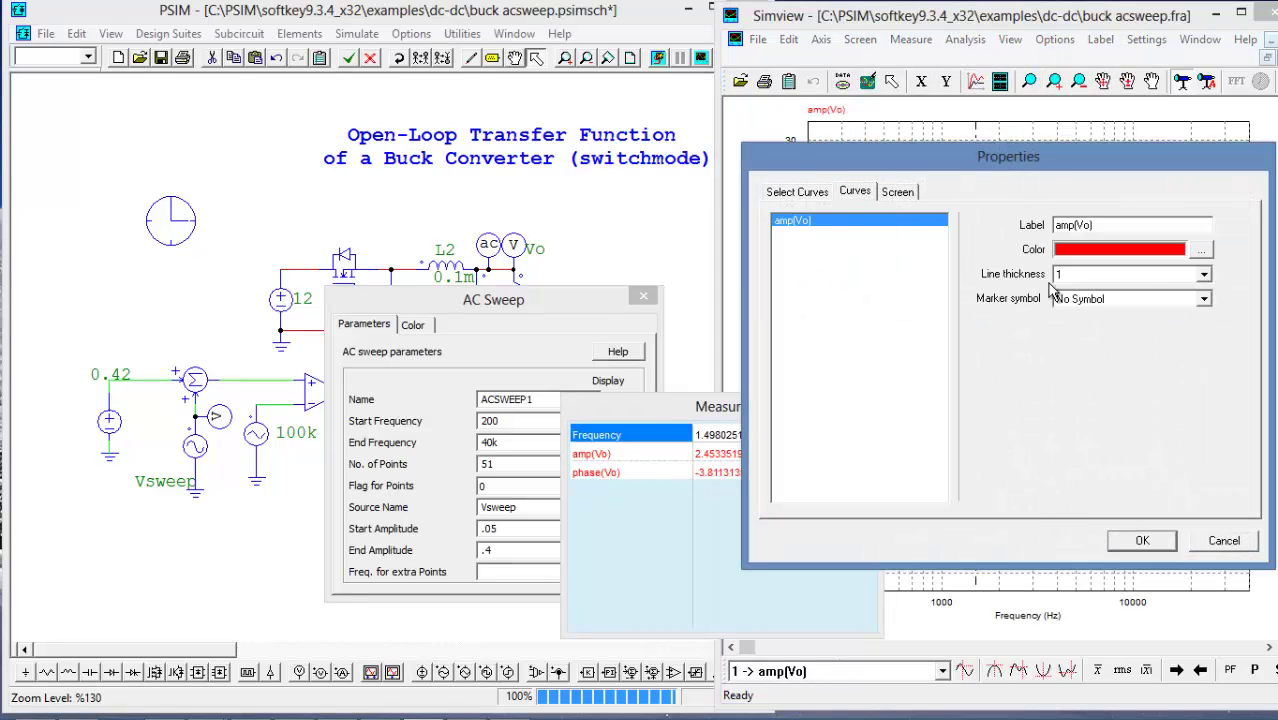
left_click(1205, 300)
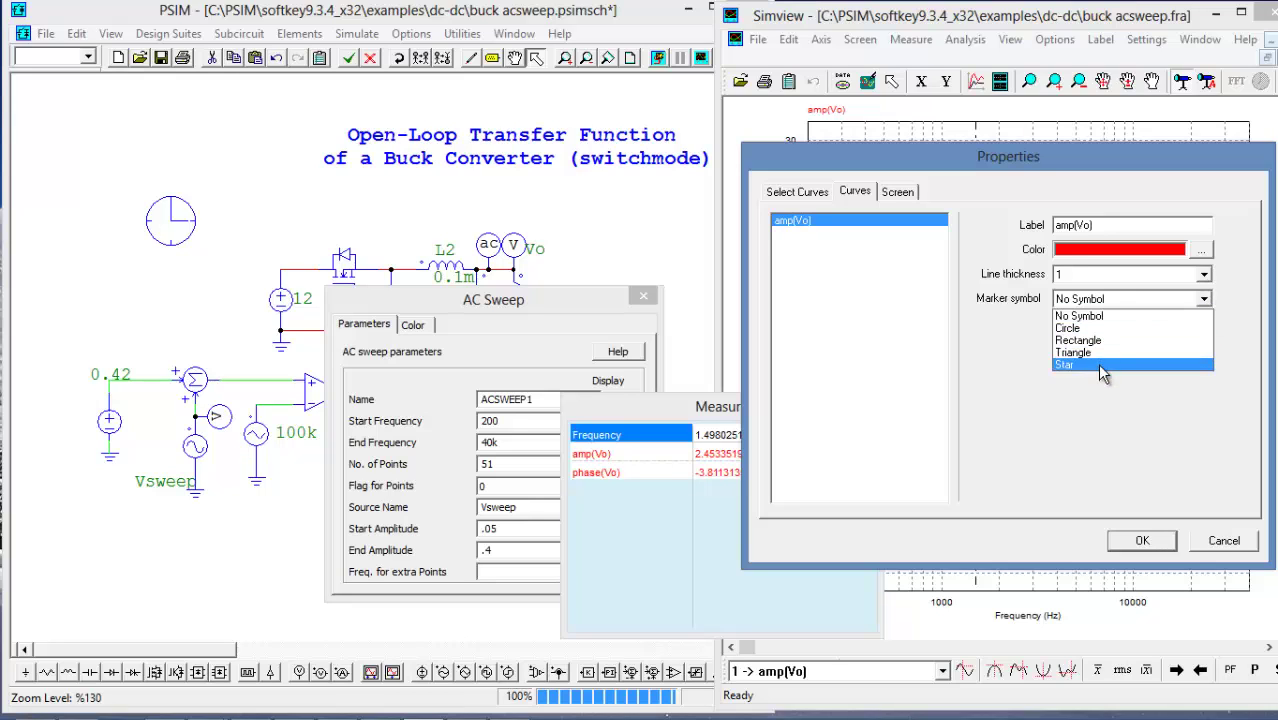
left_click(1097, 363)
left_click(1142, 540)
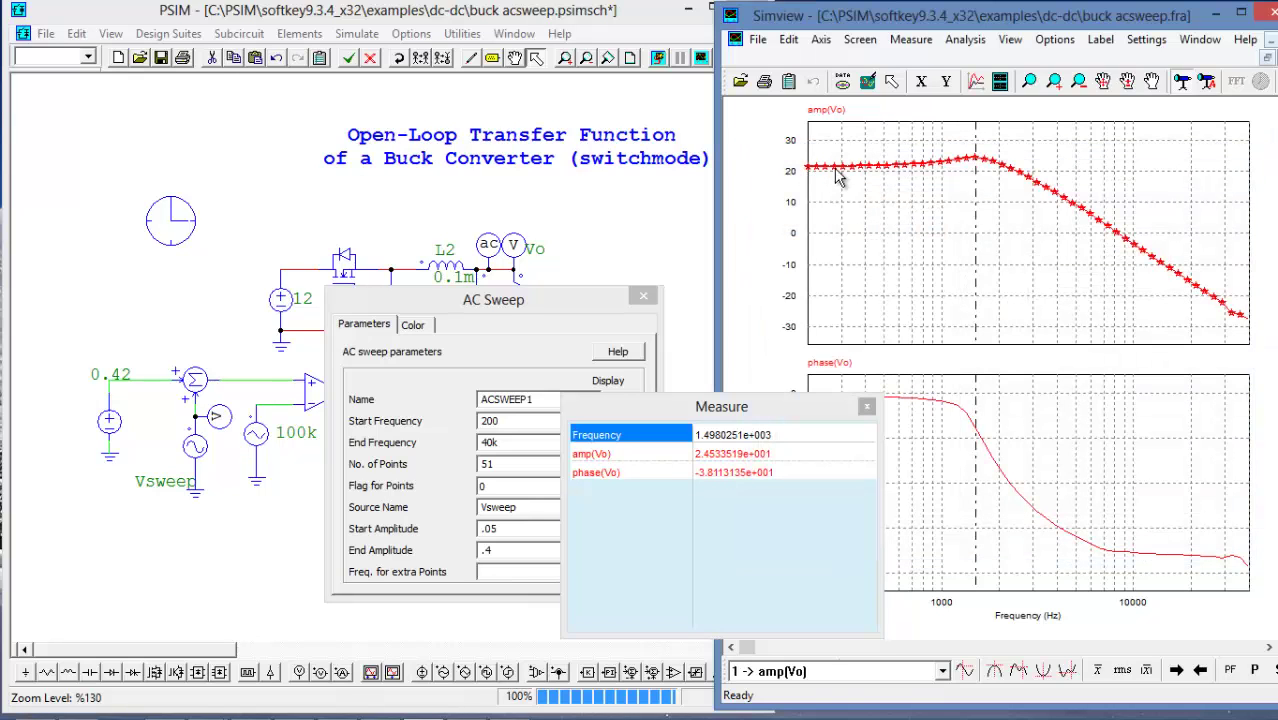
- Return to PSIM and set the AC Sweep block's number of points to 20, with extra points at 1.3k, 1.4k, 1.5k, 1.6k and 1.7k
double_click(514, 465)
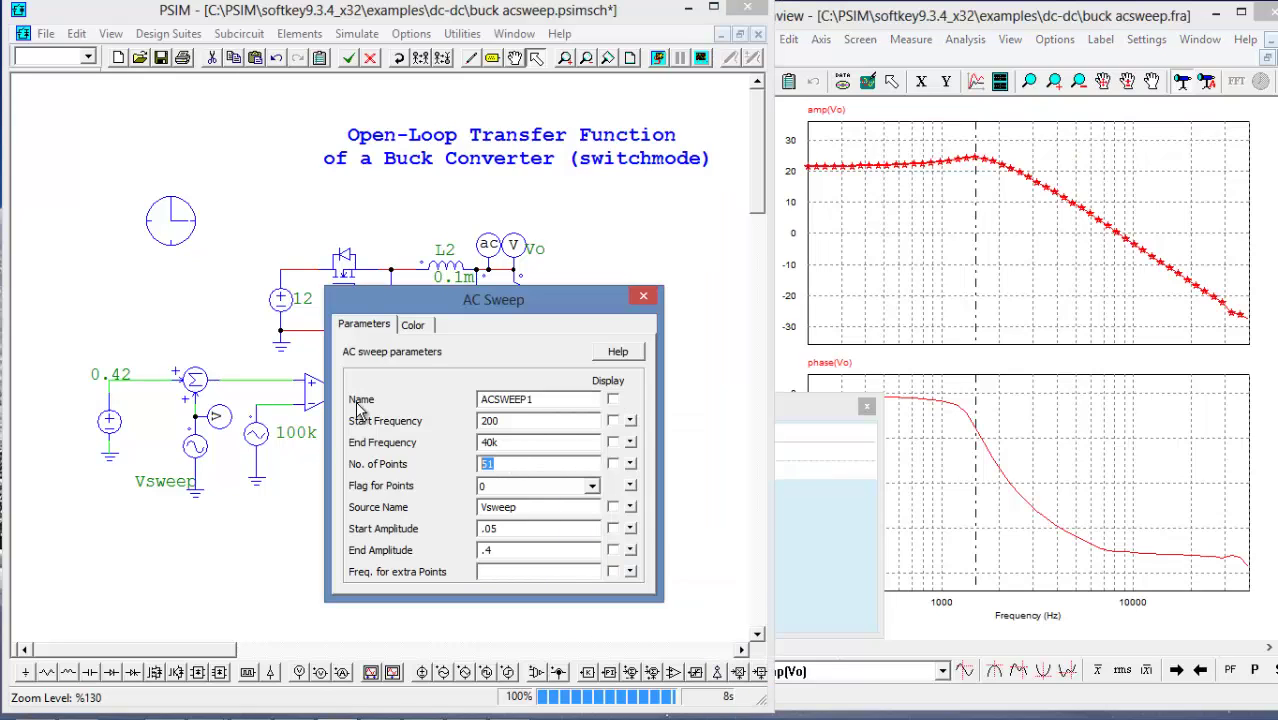
type("20")
left_click(520, 571)
type("1.3k, 1.4k,")
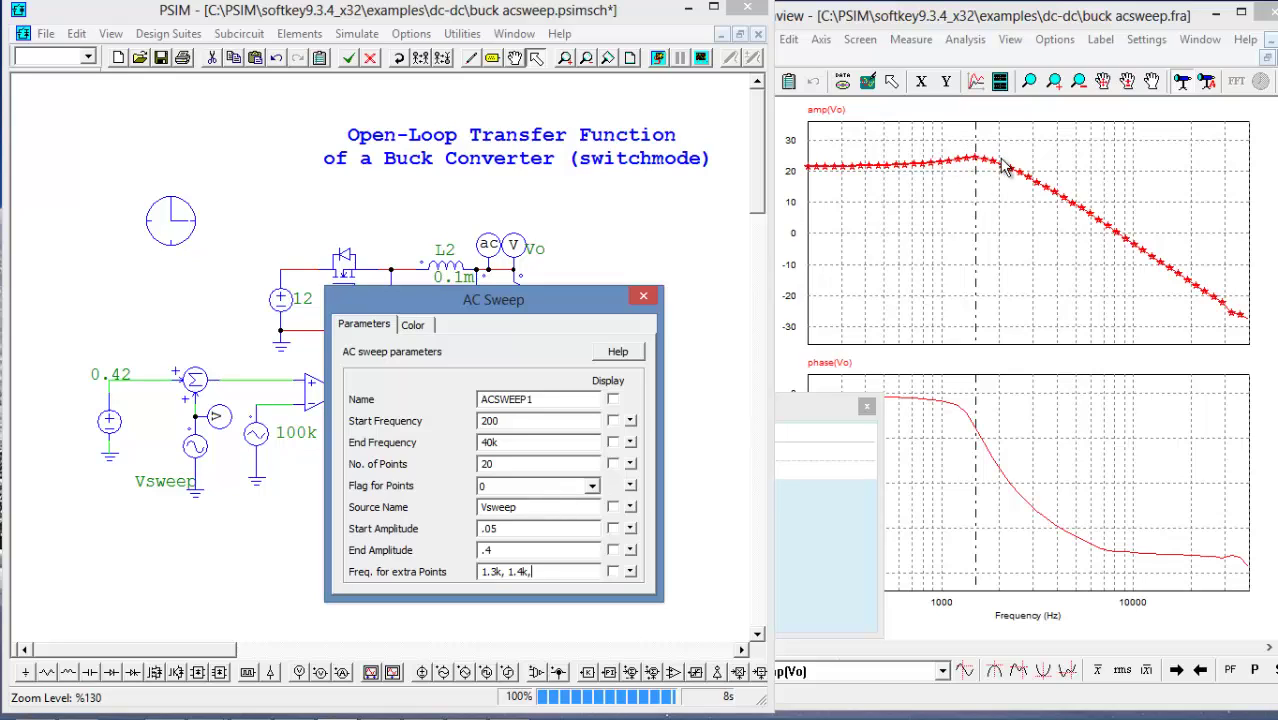
left_click(794, 418)
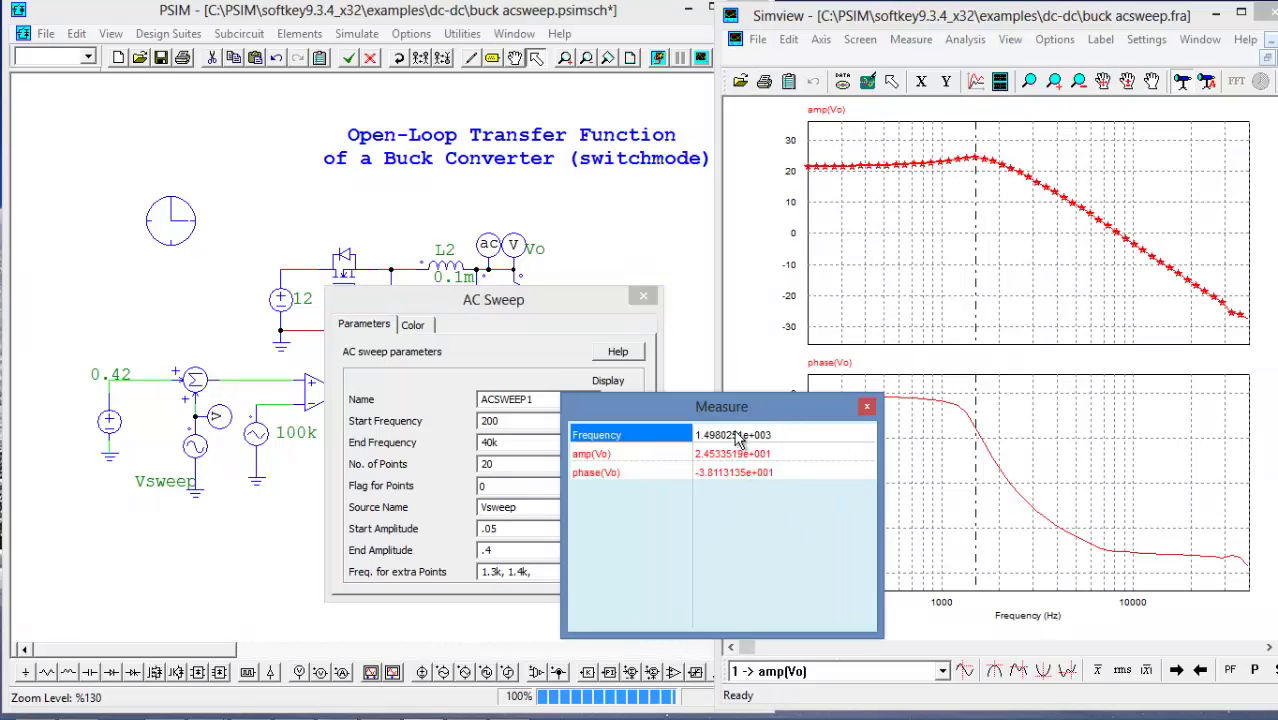
left_click(522, 305)
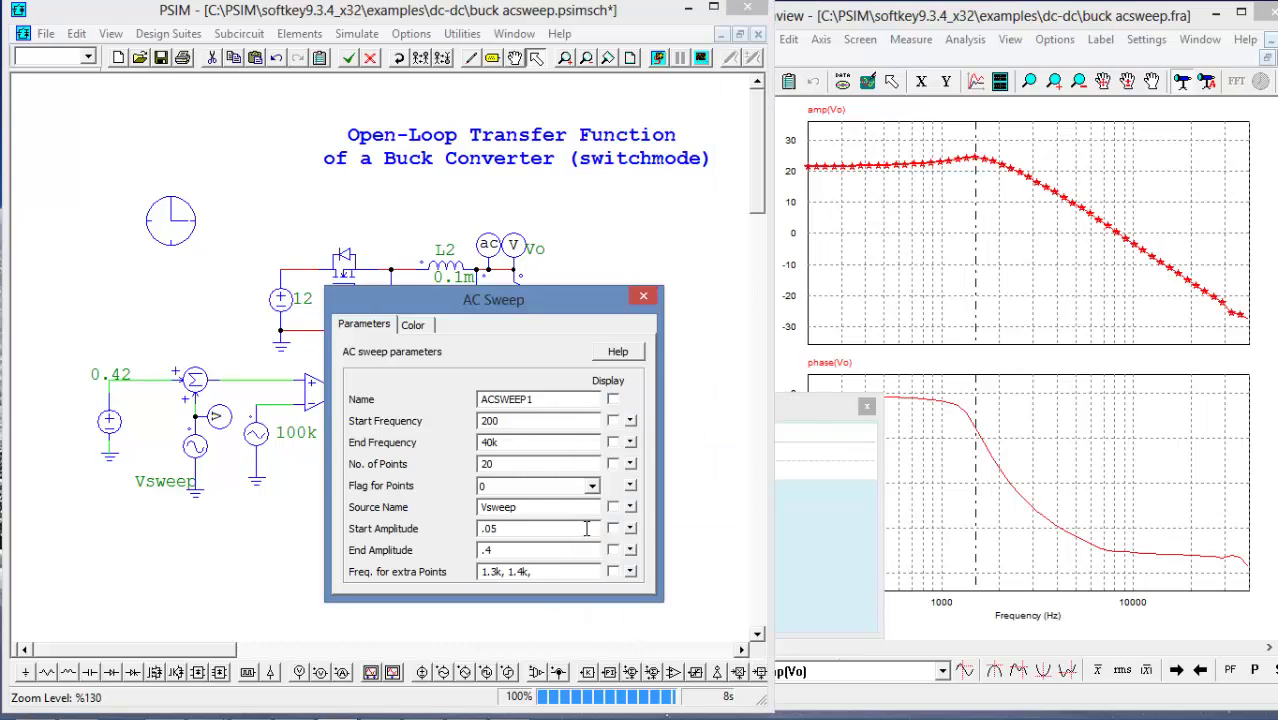
type("1.5k, 1.6k, 1.7k")
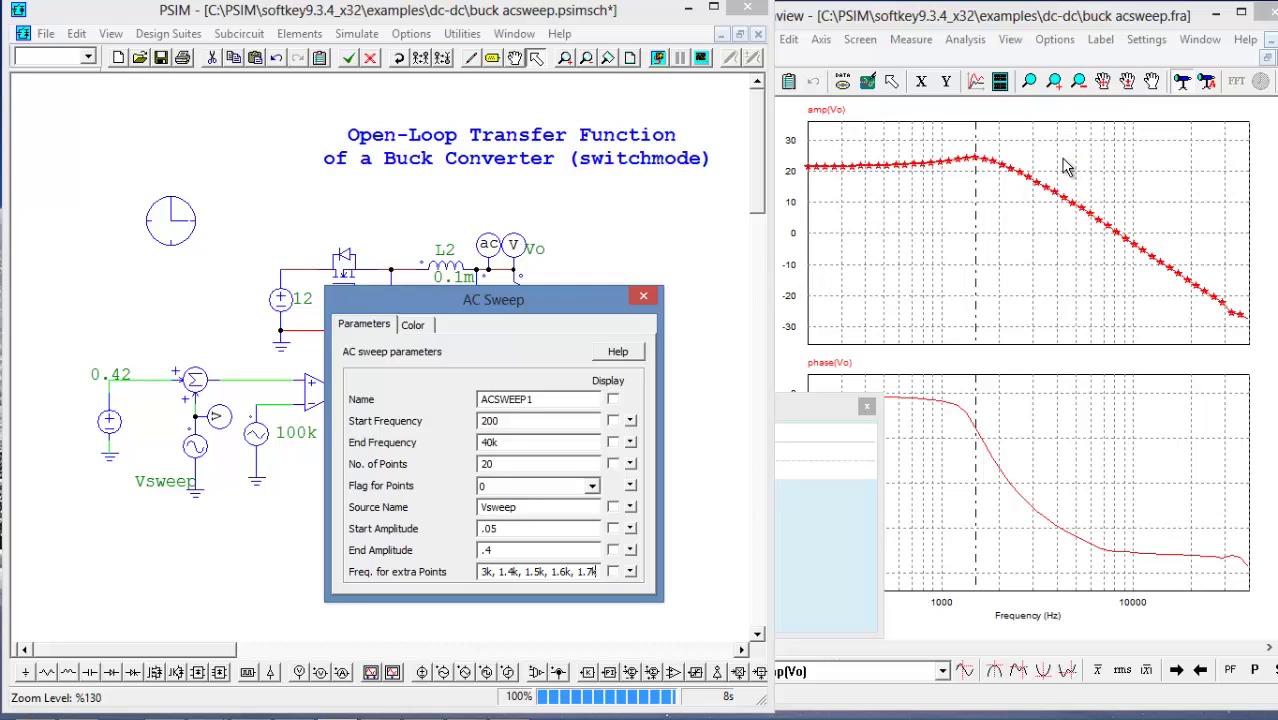
- Rerun the simulation with the new sweep points and move the Measure window clear of the phase(Vo) plot
left_click(662, 60)
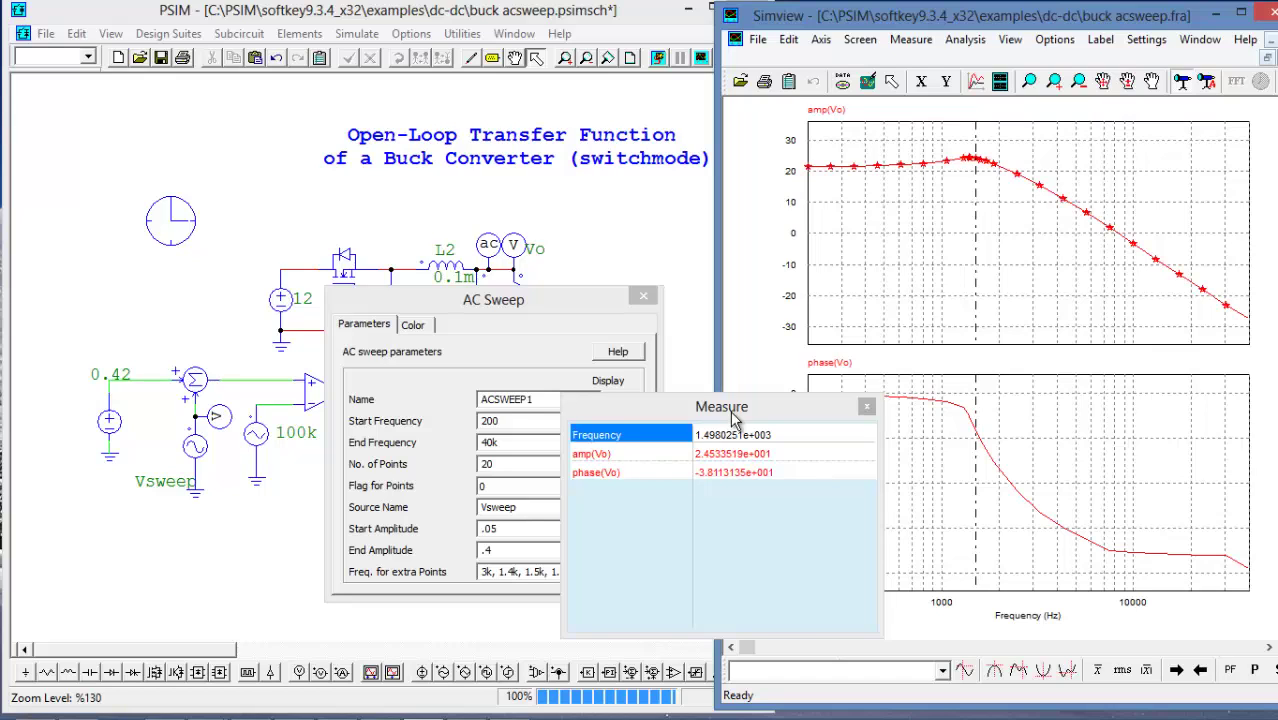
left_click_drag(733, 418, 280, 145)
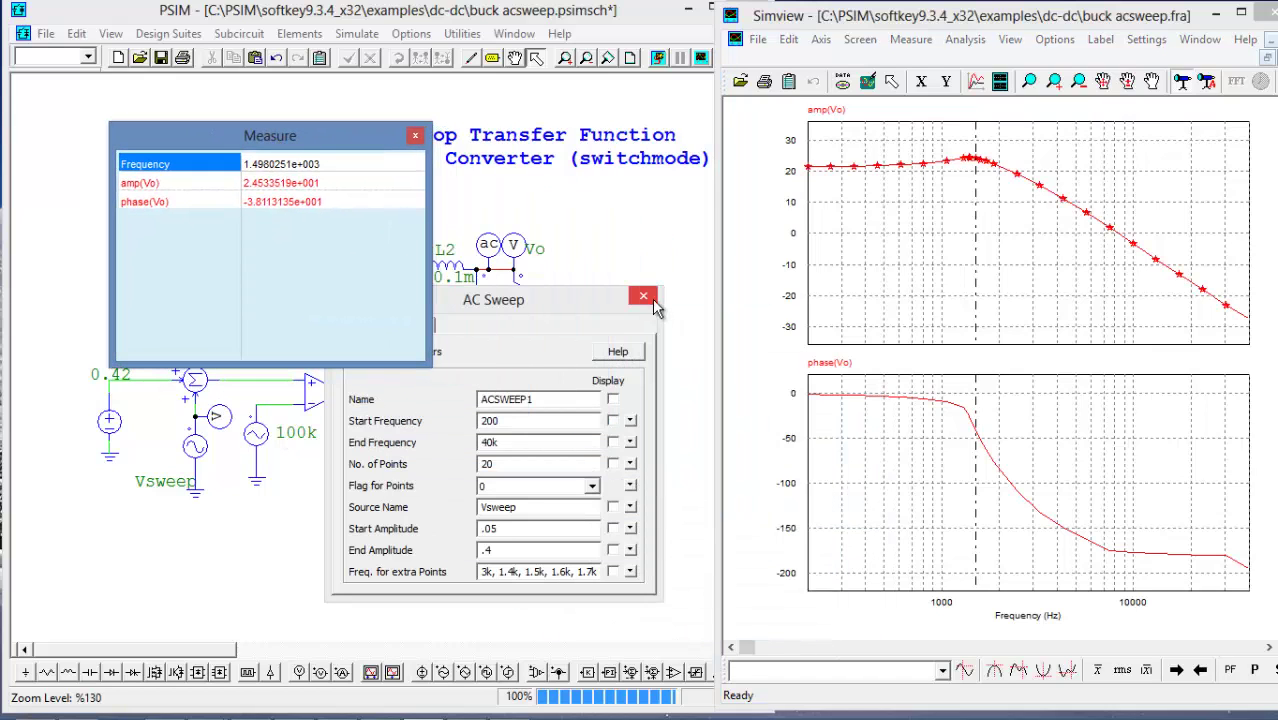